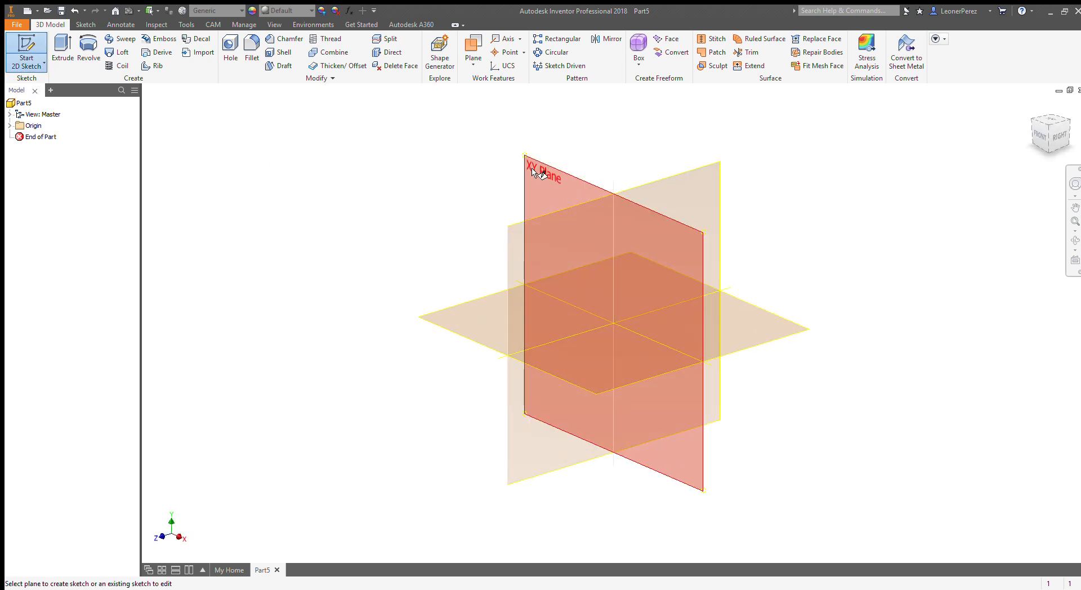
On the XY plane, sketch a wavy control-vertex spline from the origin to about X 19.4 in, Y 16.2 in.
left_click(532, 170)
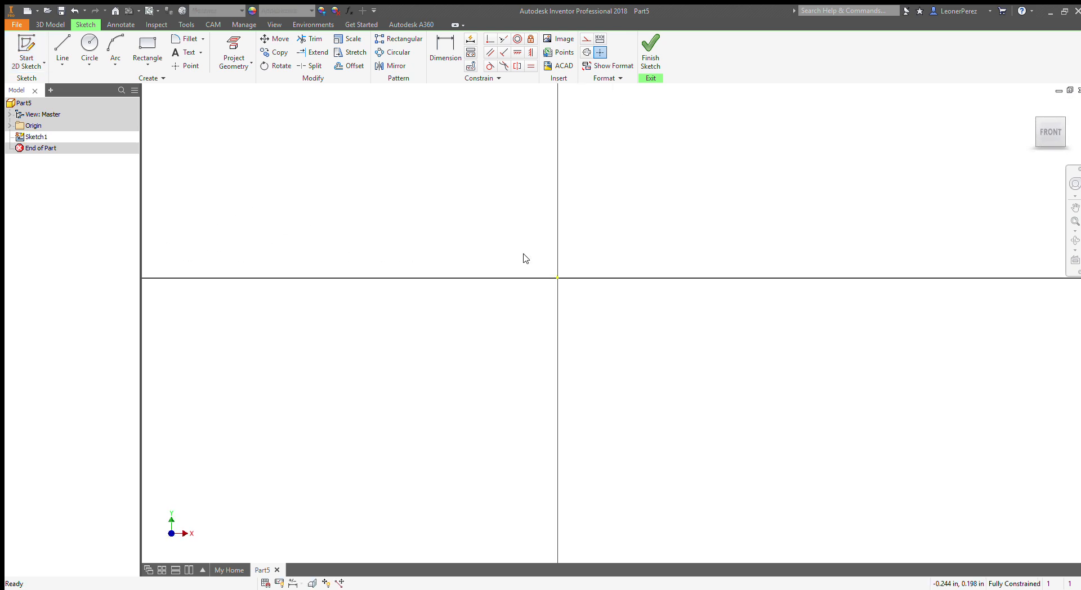
middle_click_drag(512, 268, 337, 433)
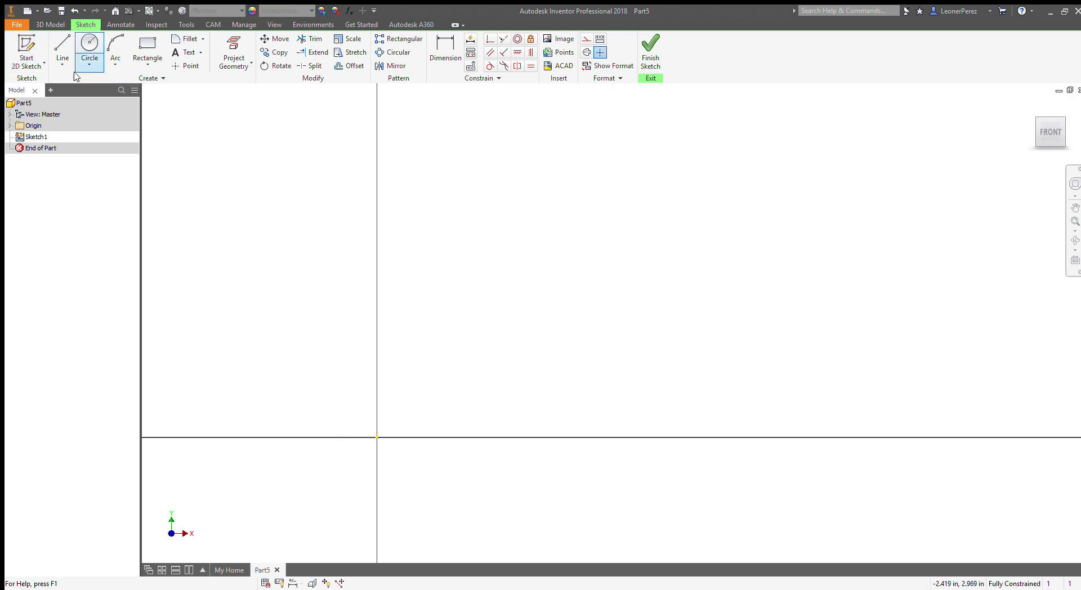
left_click(63, 107)
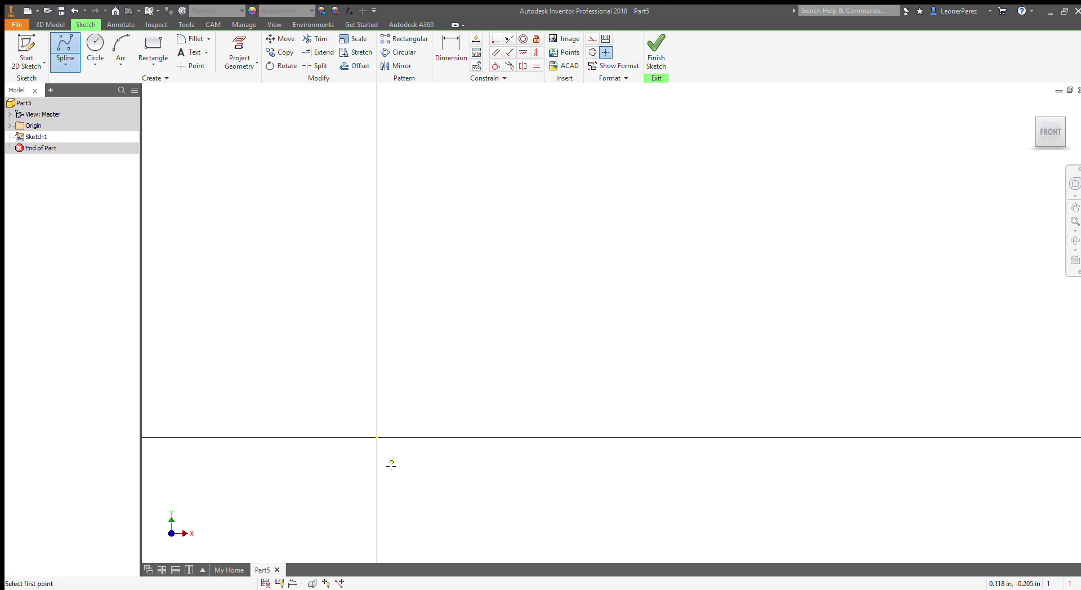
left_click(376, 437)
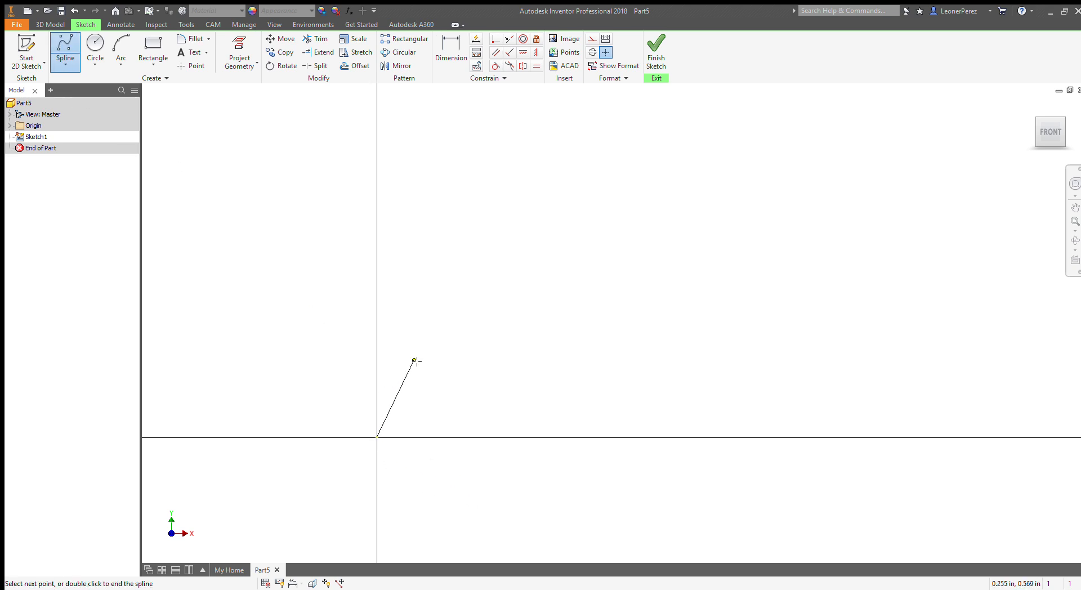
left_click(488, 296)
left_click(618, 226)
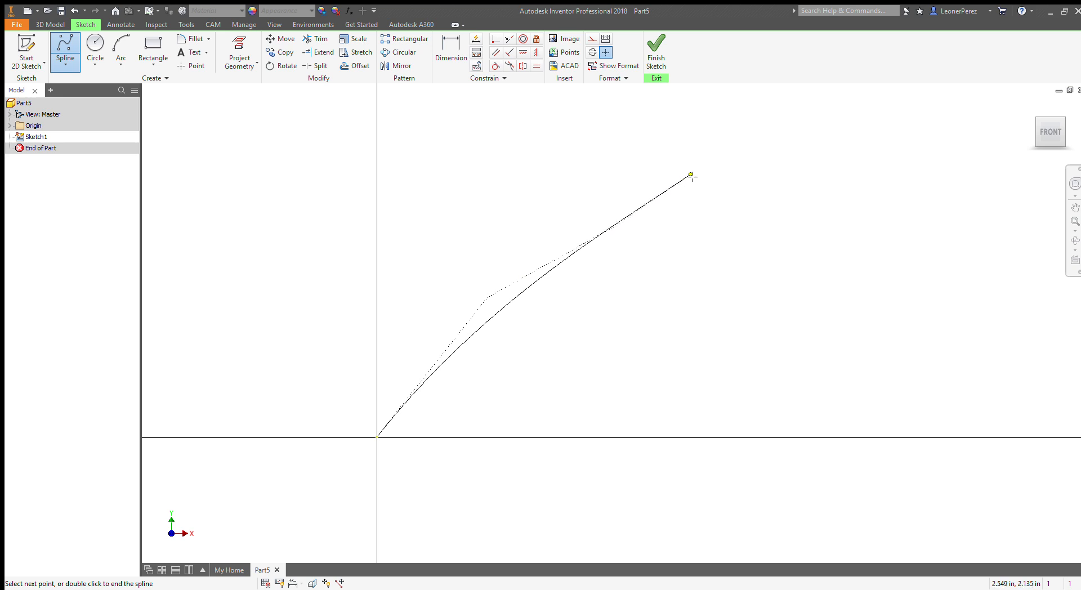
scroll(716, 125, "down", 5)
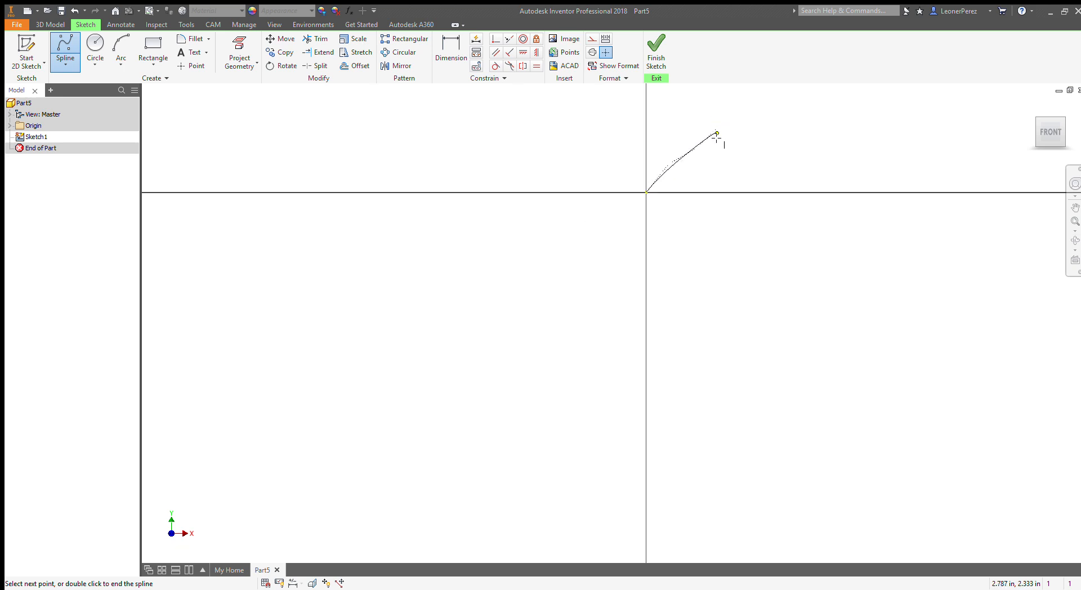
middle_click_drag(719, 147, 339, 464)
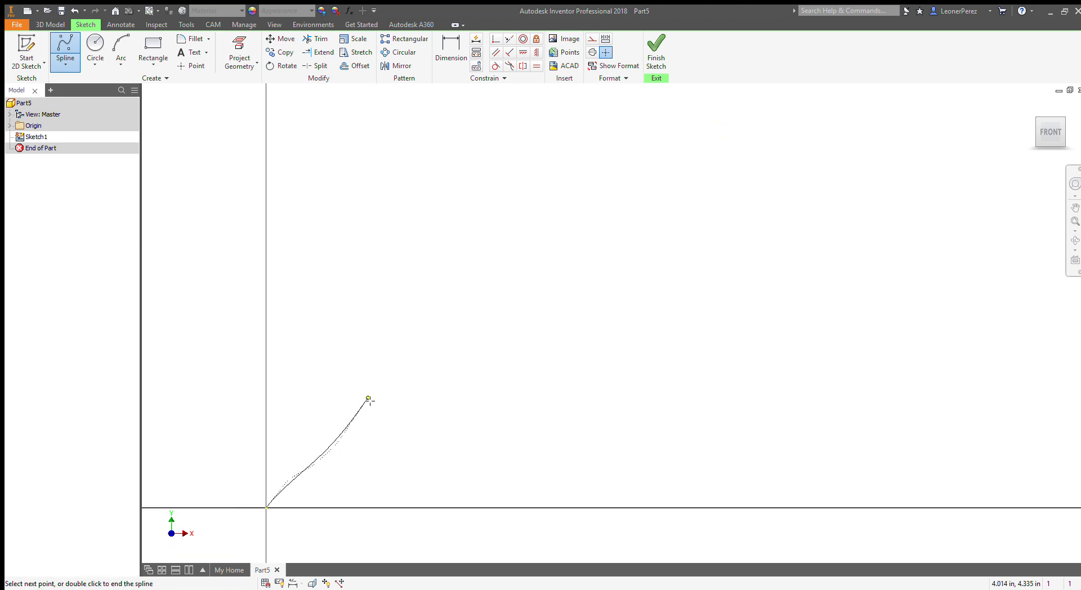
left_click(435, 326)
left_click(400, 209)
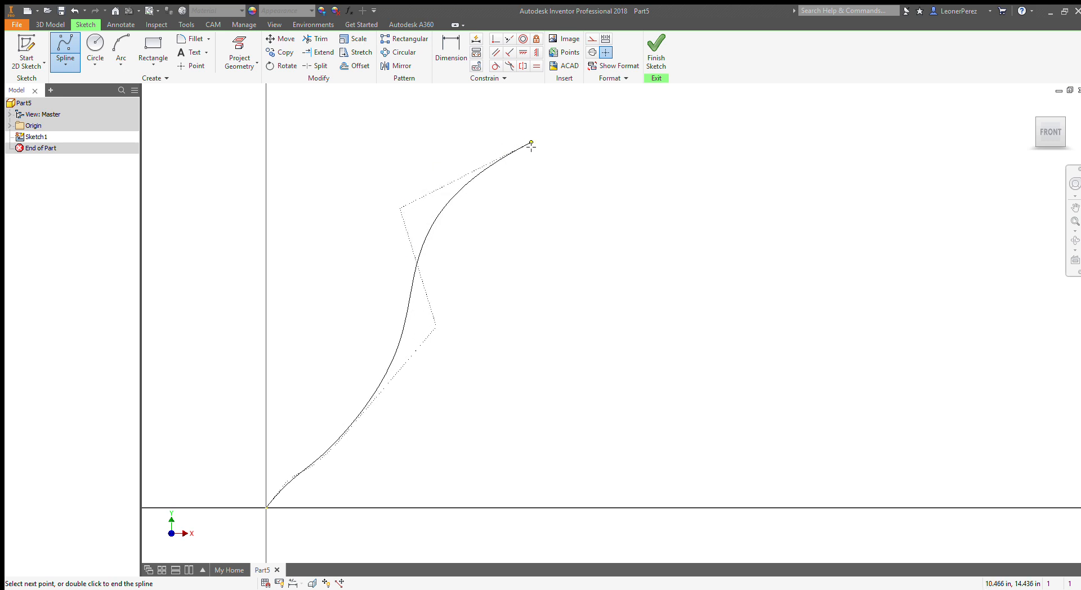
left_click(529, 142)
left_click(729, 135)
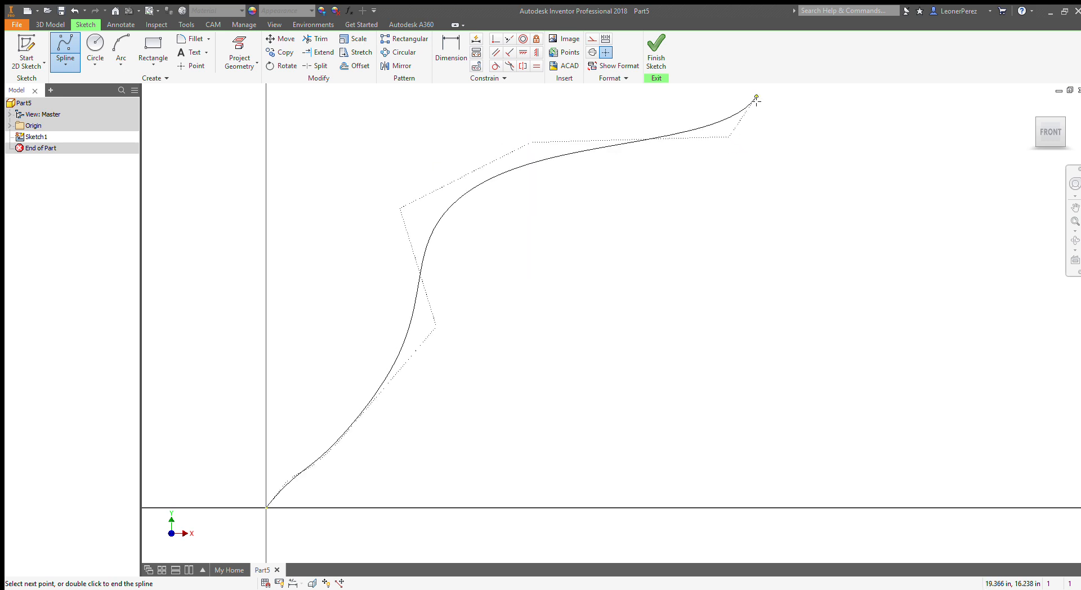
double_click(756, 98)
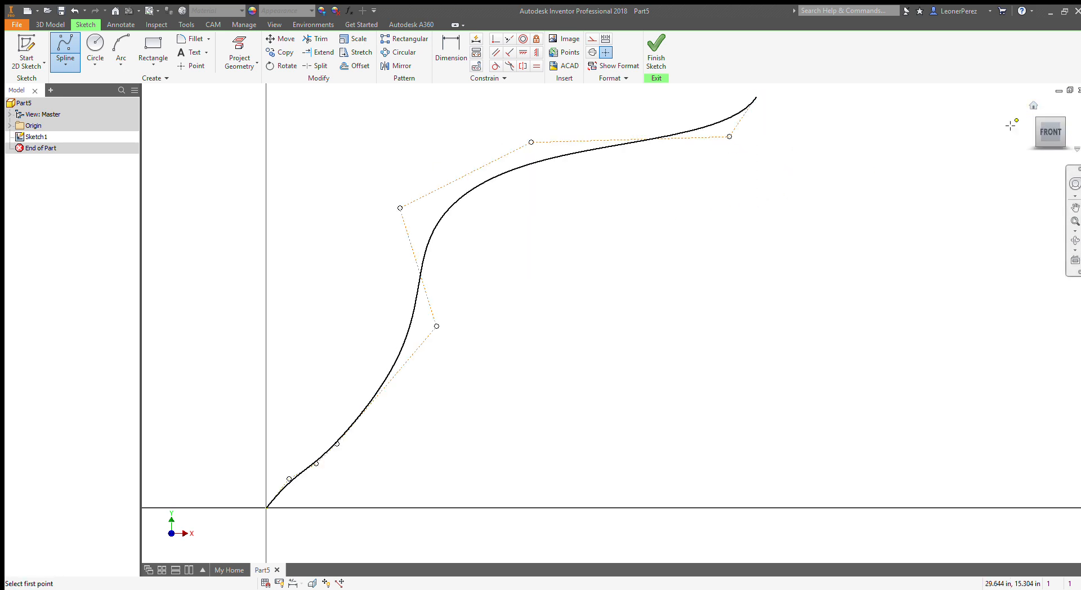
Measure the straight-line distance between the spline's two endpoints.
left_click(156, 26)
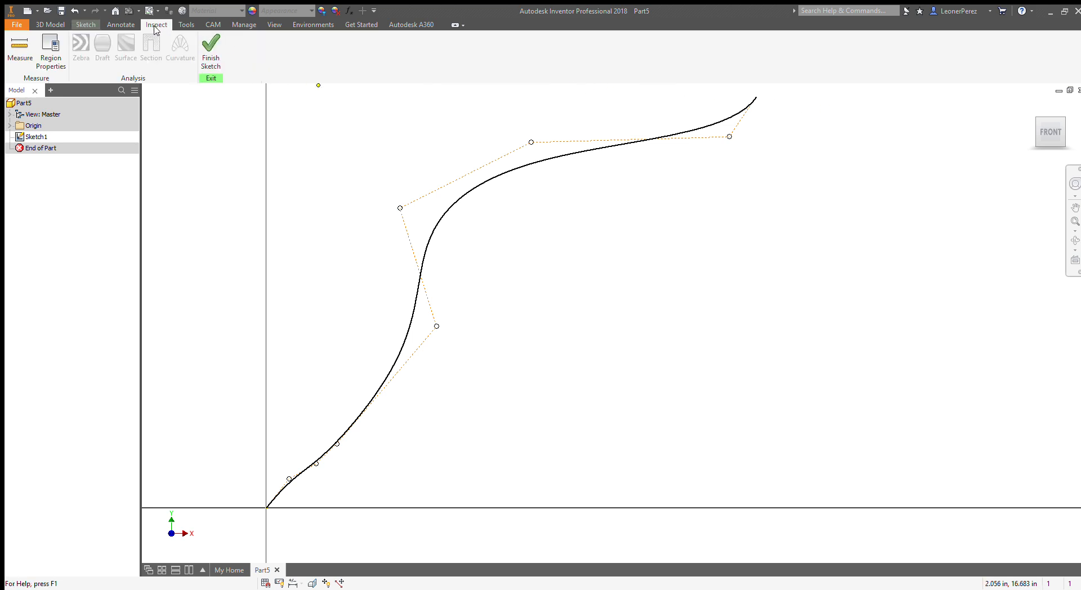
left_click(756, 98)
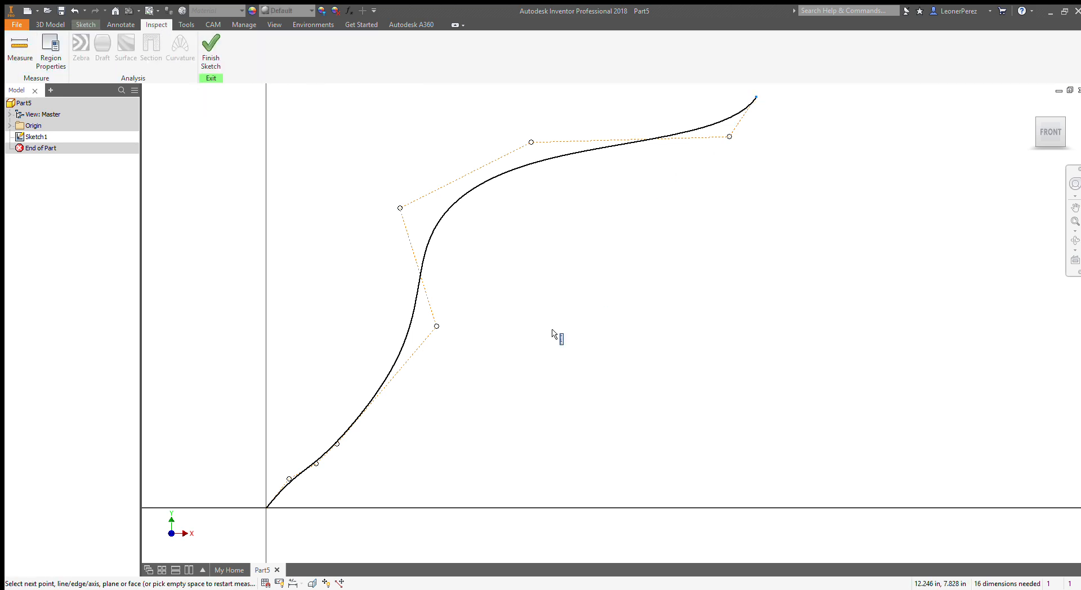
left_click(265, 508)
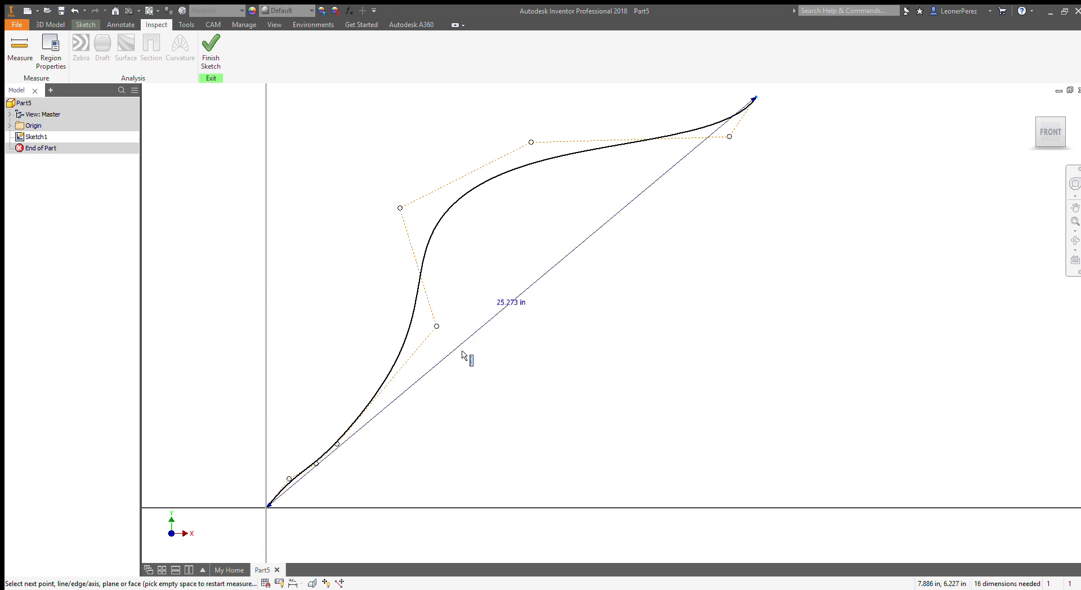
Finish the spline sketch and create a work plane normal to the curve at its upper endpoint.
left_click(208, 56)
scroll(384, 213, "up", 3)
mouse_move(450, 255)
middle_mouse_down()
mouse_move(436, 305)
mouse_move(321, 467)
middle_mouse_up()
scroll(539, 338, "up", 2)
scroll(606, 252, "up", 2)
middle_click_drag(605, 253, 362, 475)
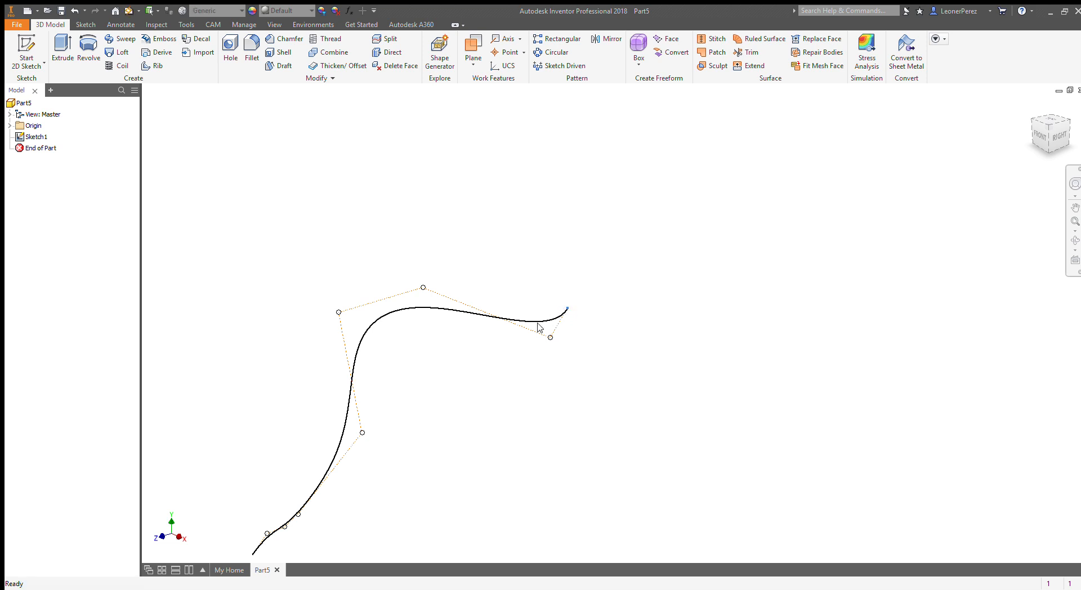
key("]")
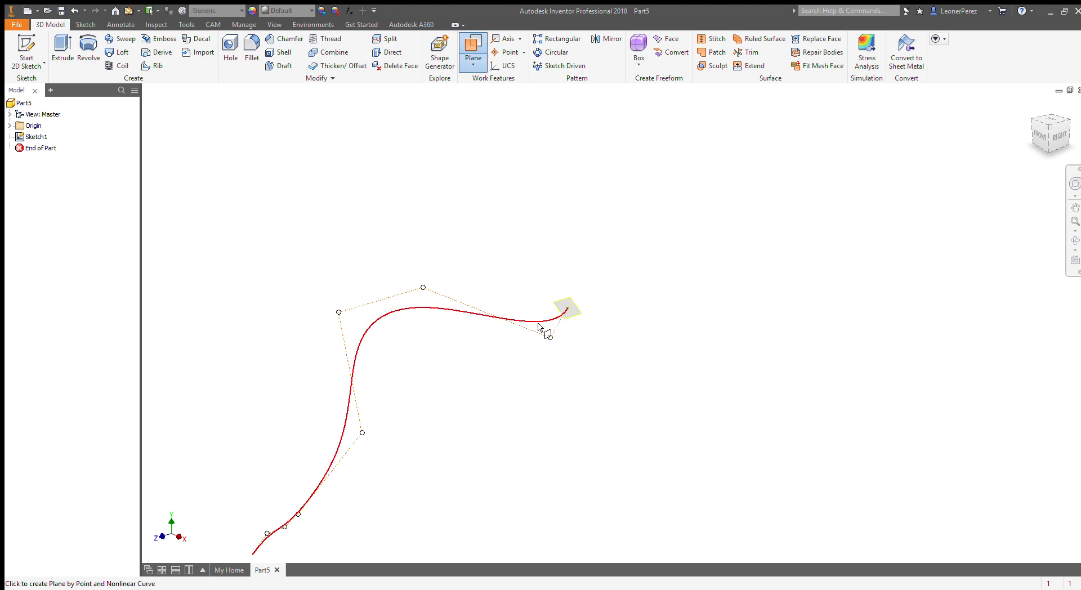
scroll(570, 311, "up", 5)
left_click(570, 313)
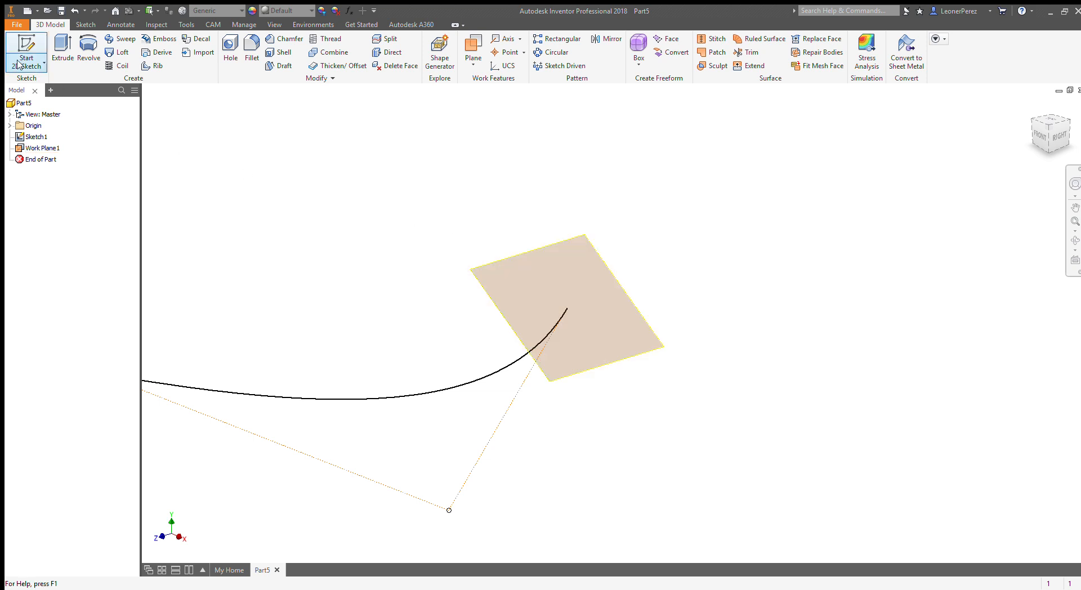
On the new work plane, sketch a 2.5 in diameter circle centred on the spline's endpoint and finish the sketch.
left_click(31, 55)
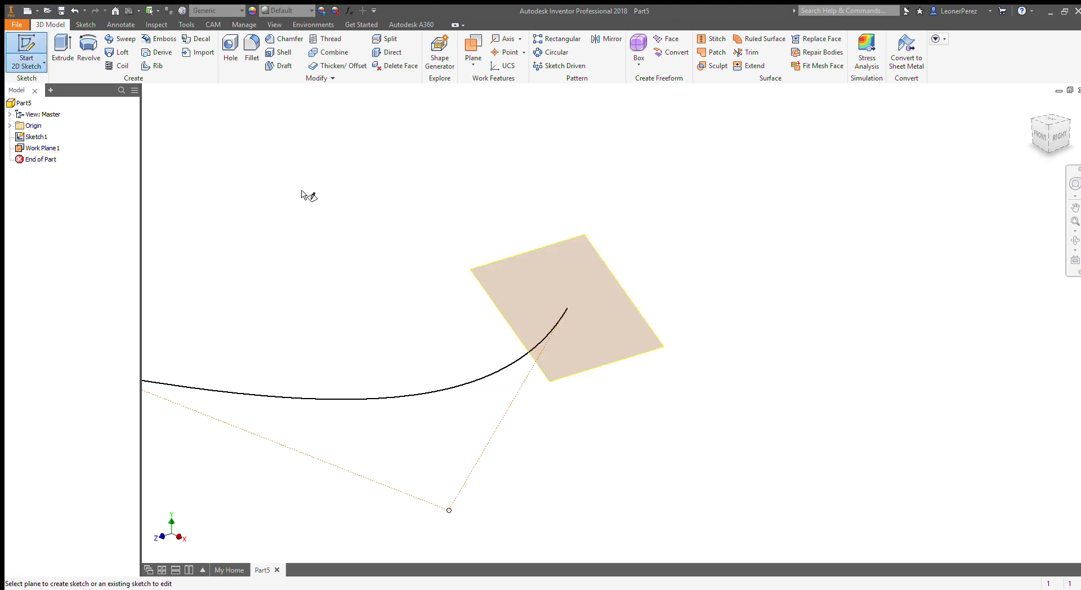
left_click(492, 262)
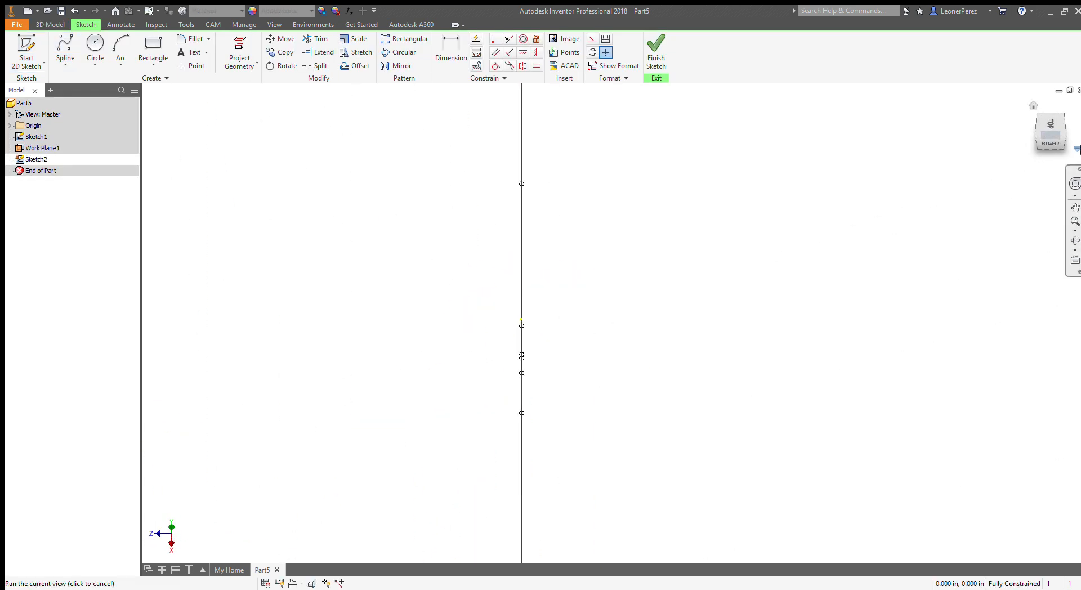
left_click_drag(1059, 136, 1080, 136)
middle_click_drag(848, 284, 821, 3)
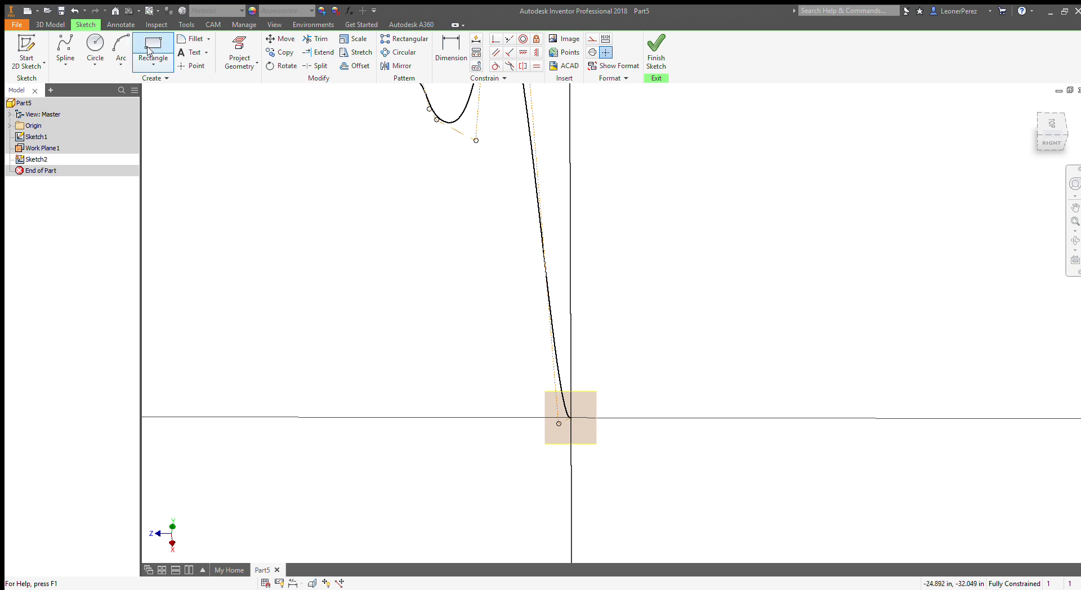
left_click(95, 45)
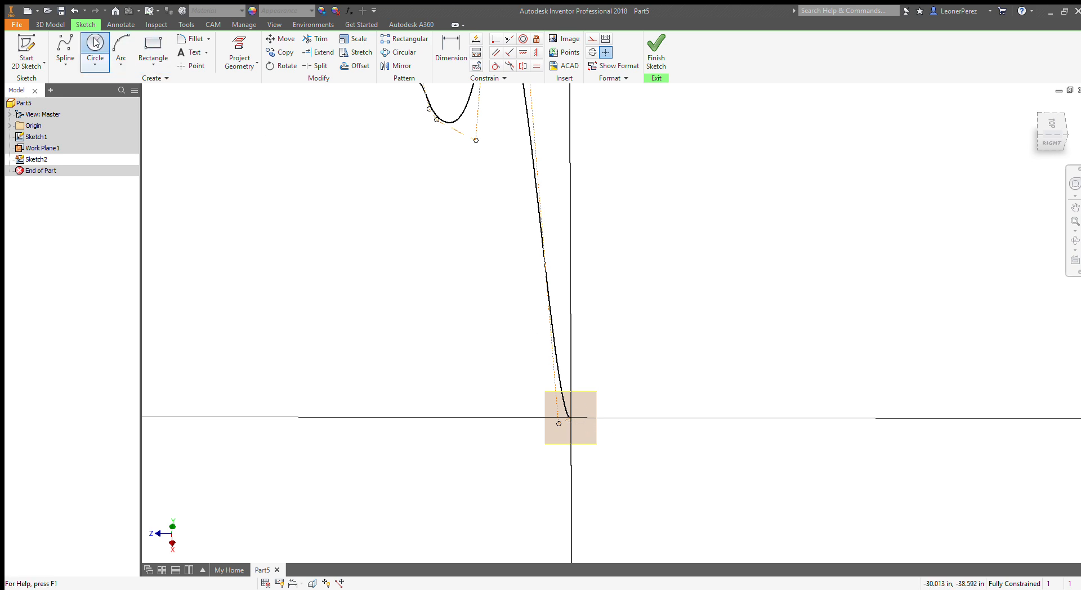
left_click(571, 417)
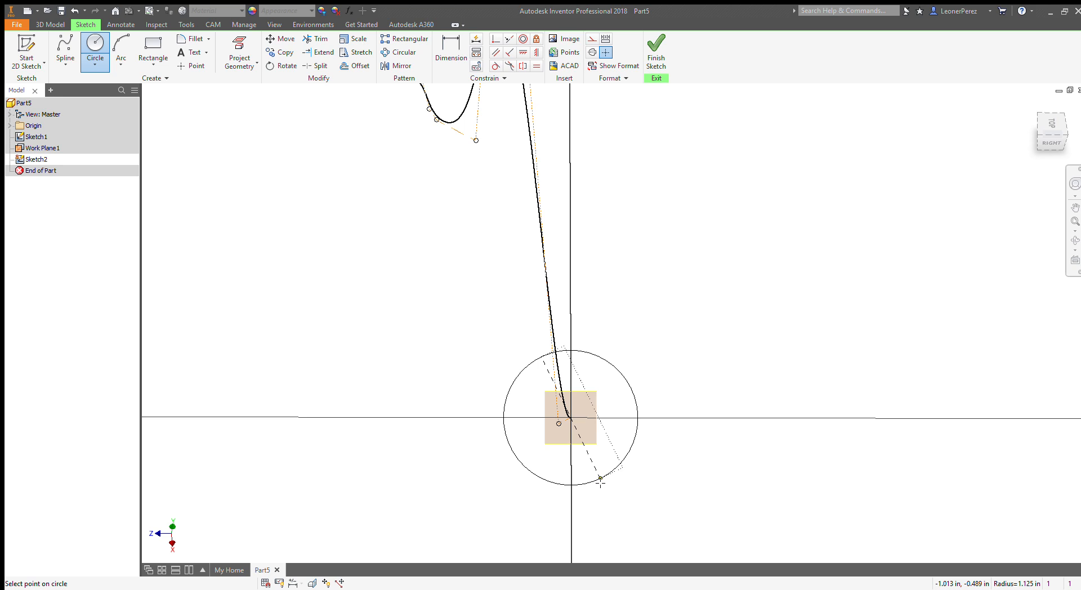
left_click(600, 482)
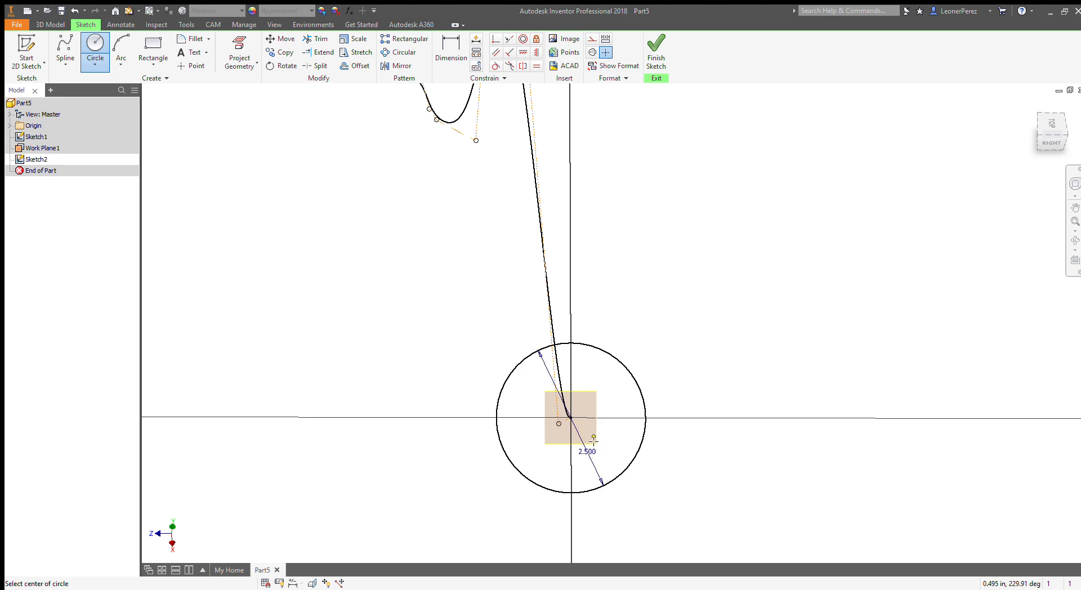
left_click(655, 49)
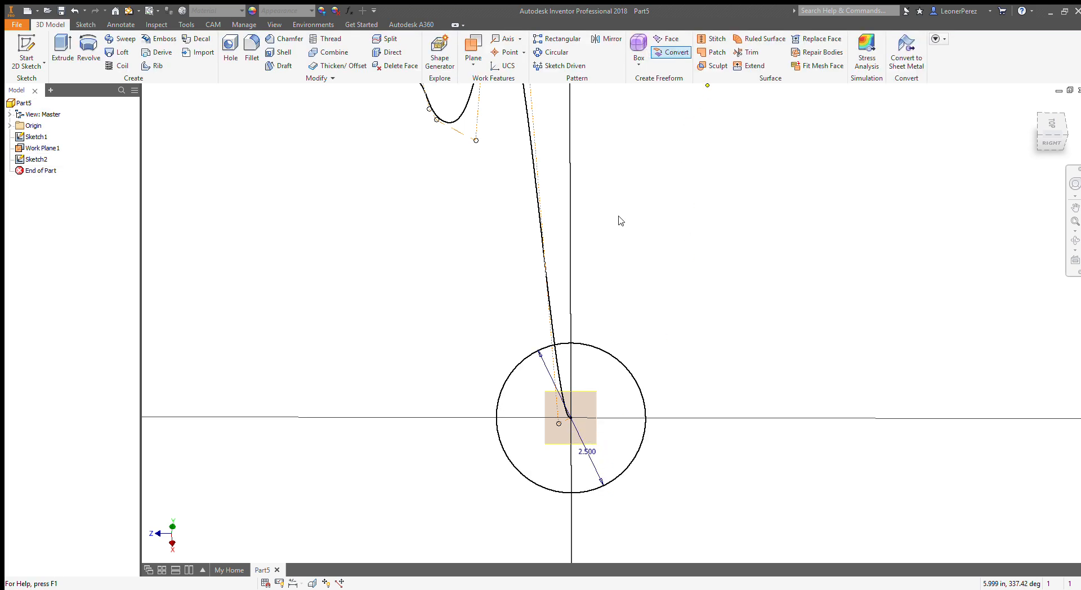
Sweep the circle along the full spline path to create a solid curved bar.
left_click(1033, 106)
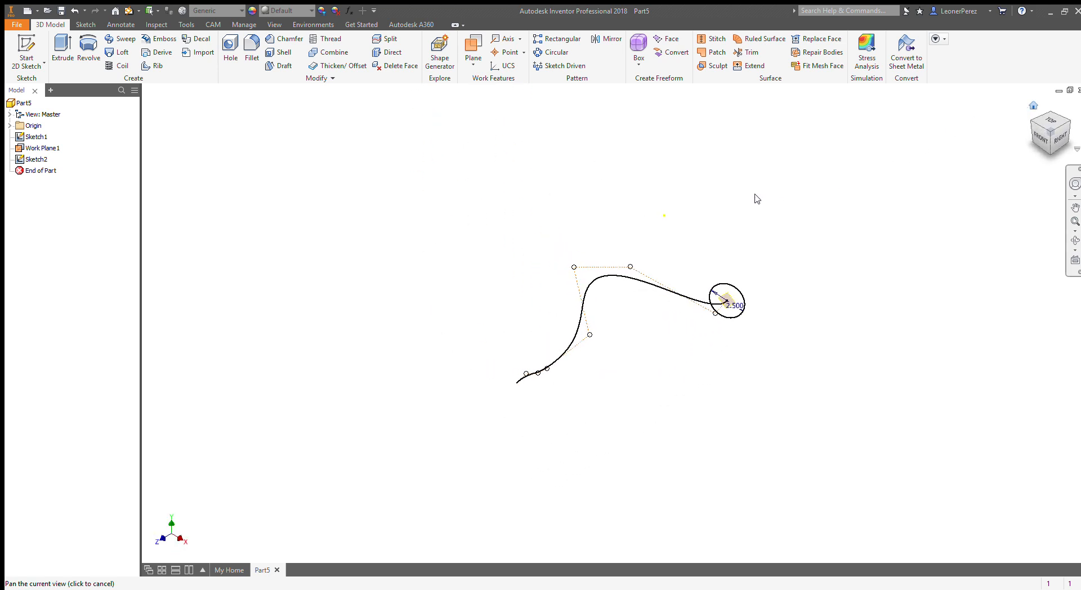
left_click(123, 40)
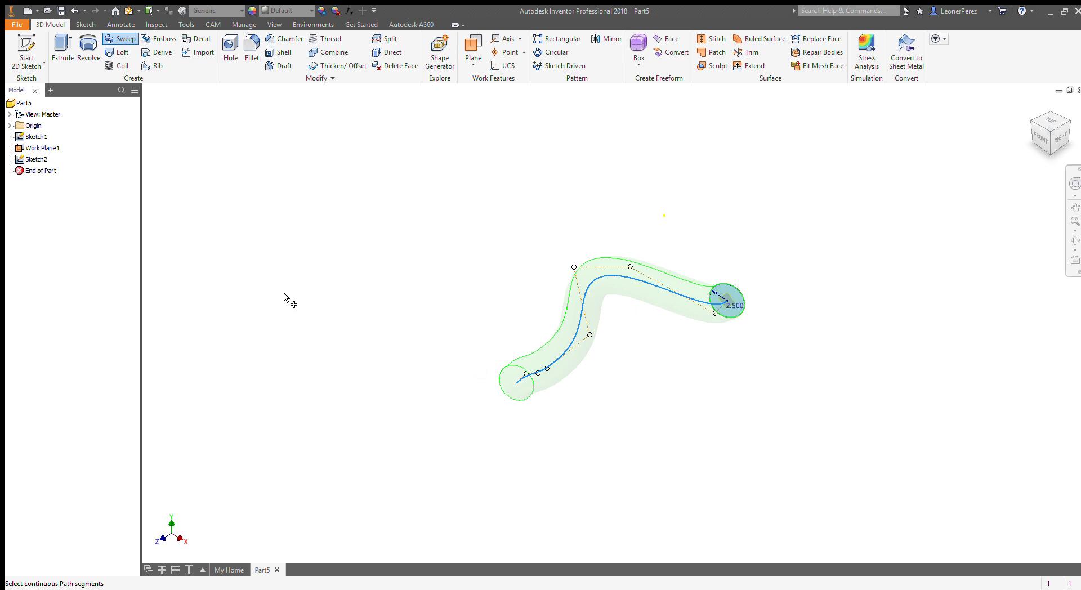
left_click(245, 264)
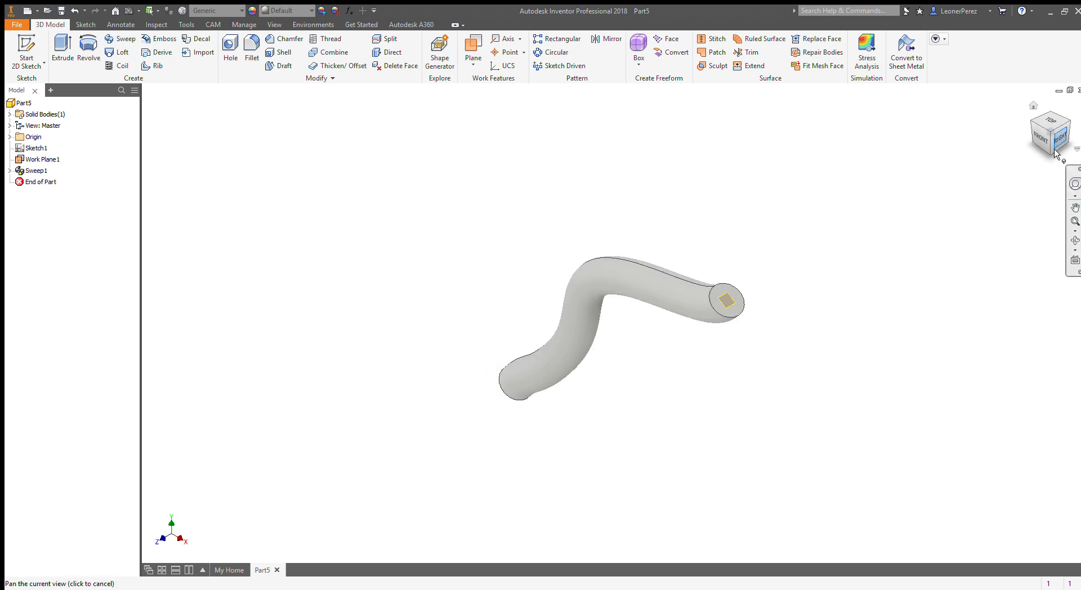
Change the visual style so the swept body is shown shaded without edges.
left_click_drag(1057, 149, 1065, 127)
middle_click_drag(622, 316, 593, 282, "shift")
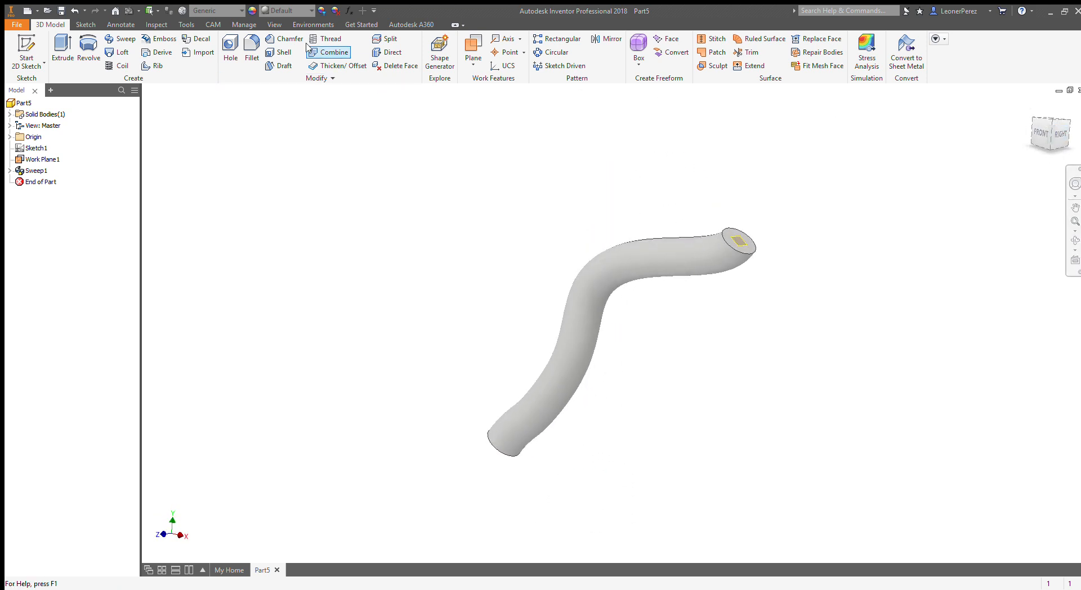
left_click(276, 25)
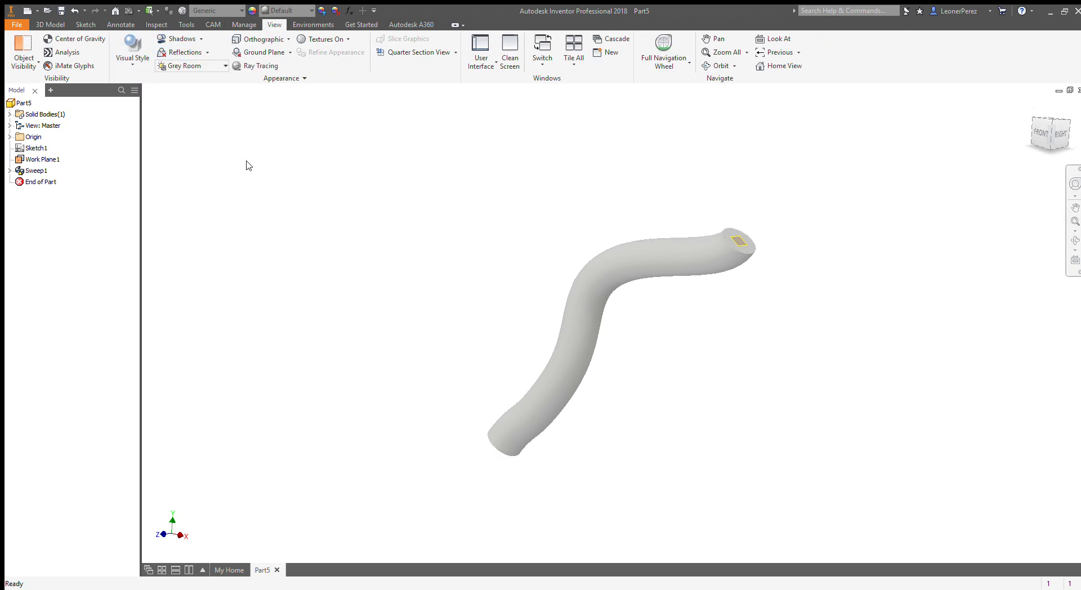
Make the origin XY plane visible and hide the work plane at the end of the swept body.
left_click(9, 137)
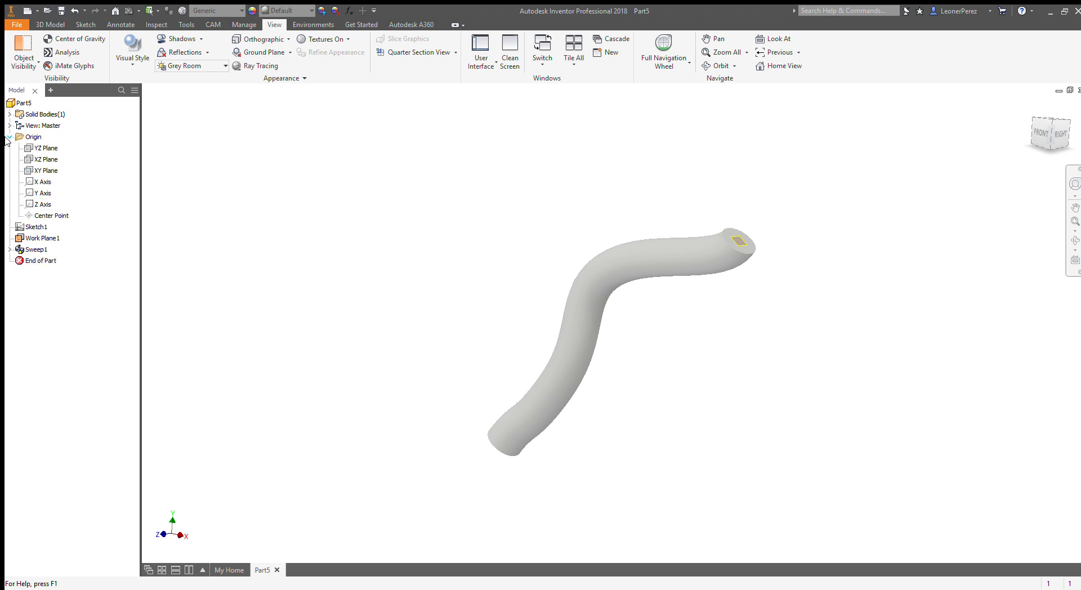
left_click(24, 172)
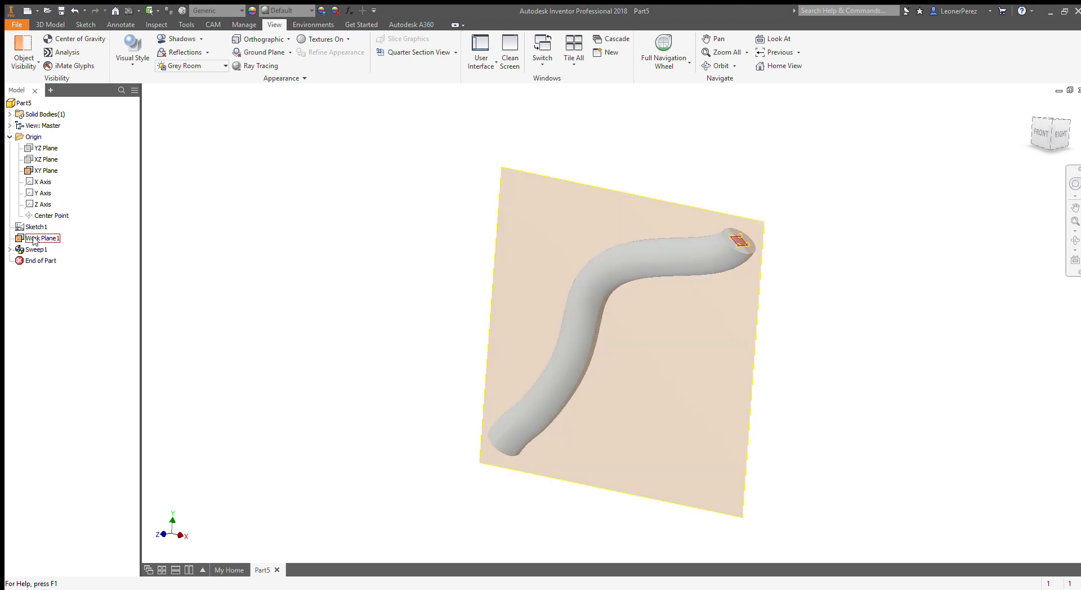
left_click(34, 238)
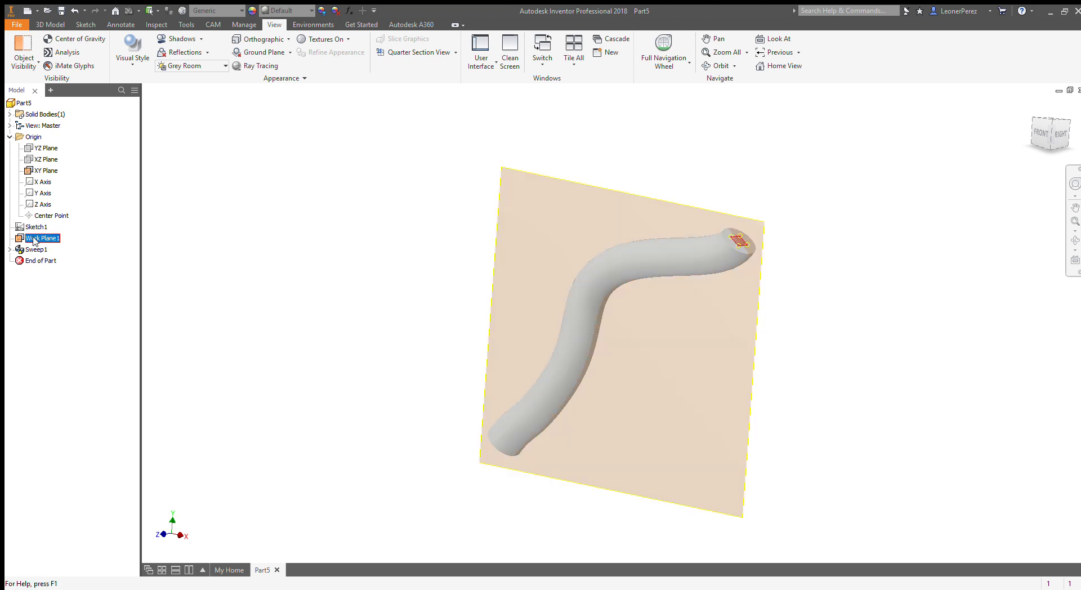
left_click(50, 341)
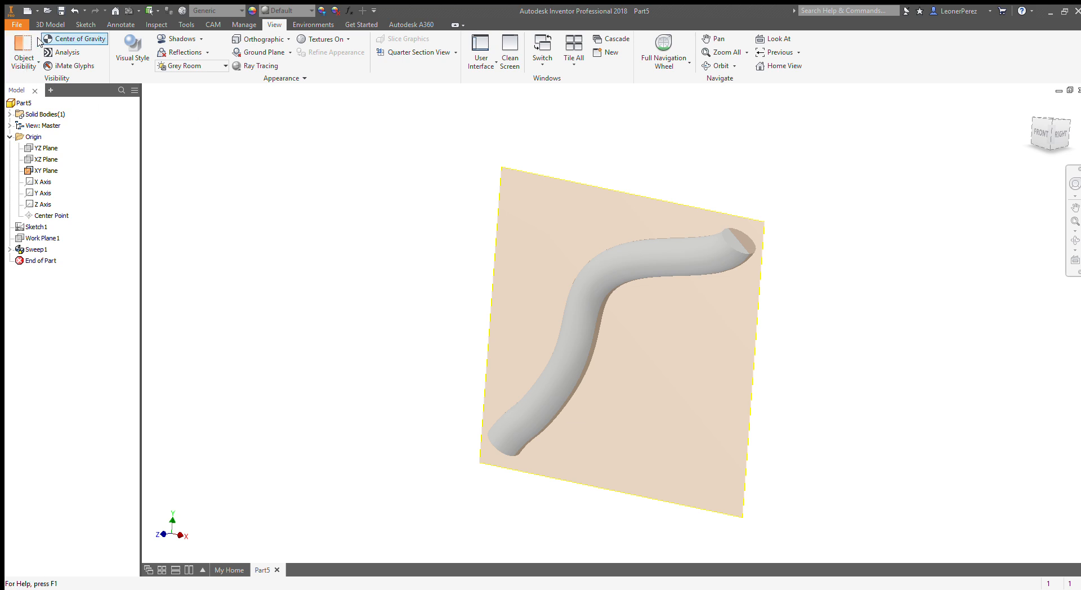
Start a new 2D sketch on the XY plane running through the swept body.
left_click(50, 24)
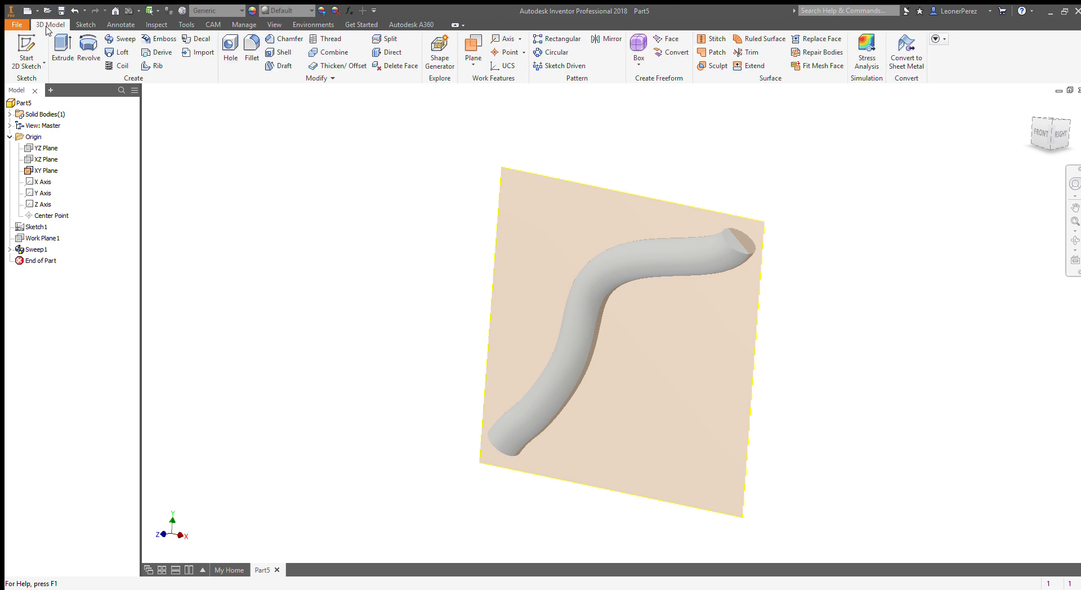
left_click(26, 48)
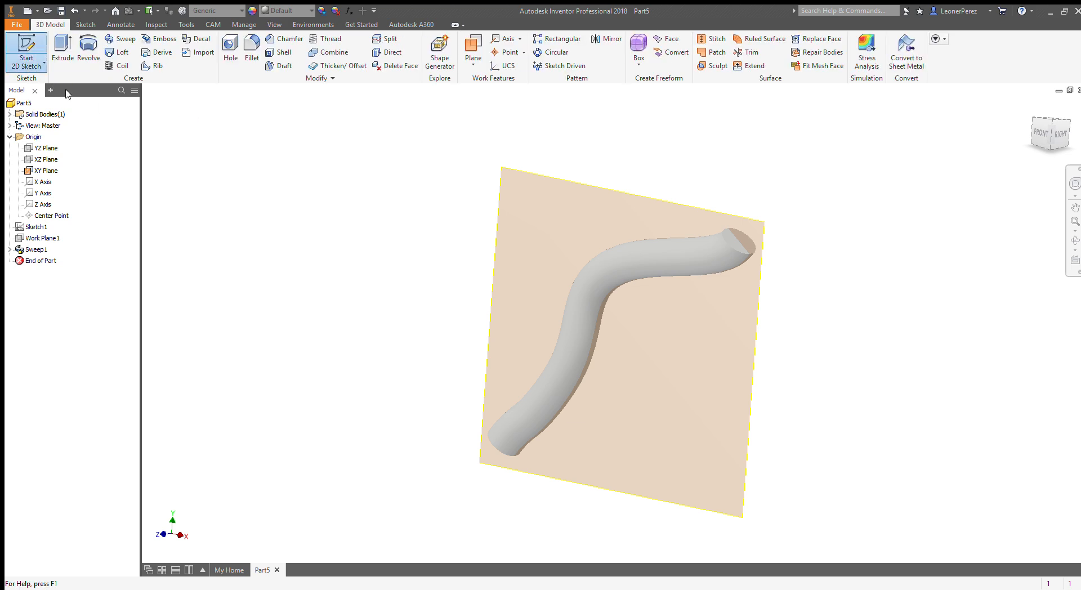
left_click(525, 176)
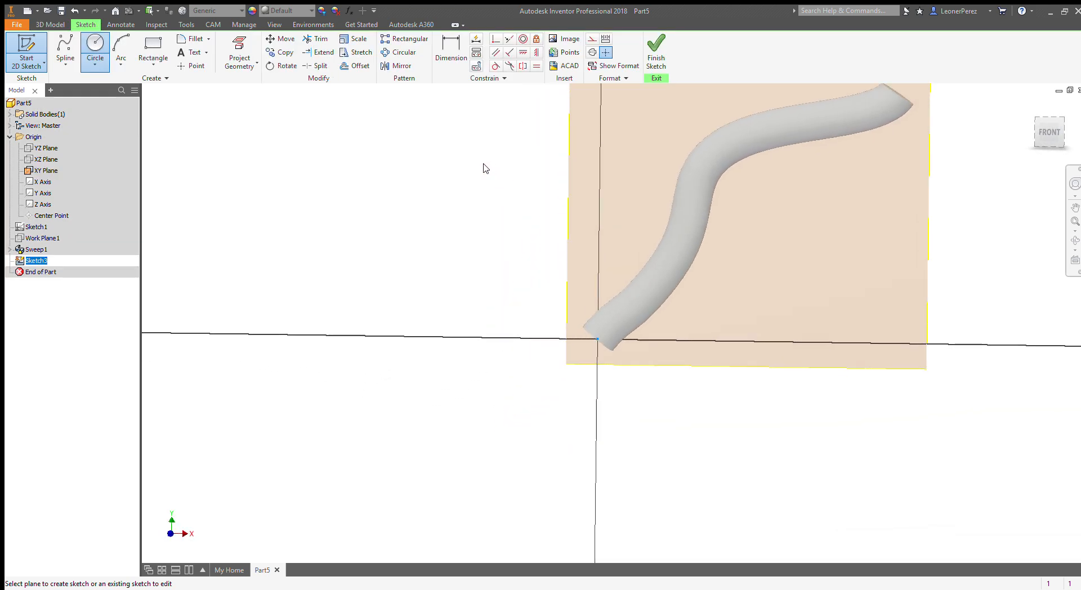
Slice the model graphics at the XY sketch plane and face the sketch squarely from the front.
middle_click_drag(813, 185, 623, 295)
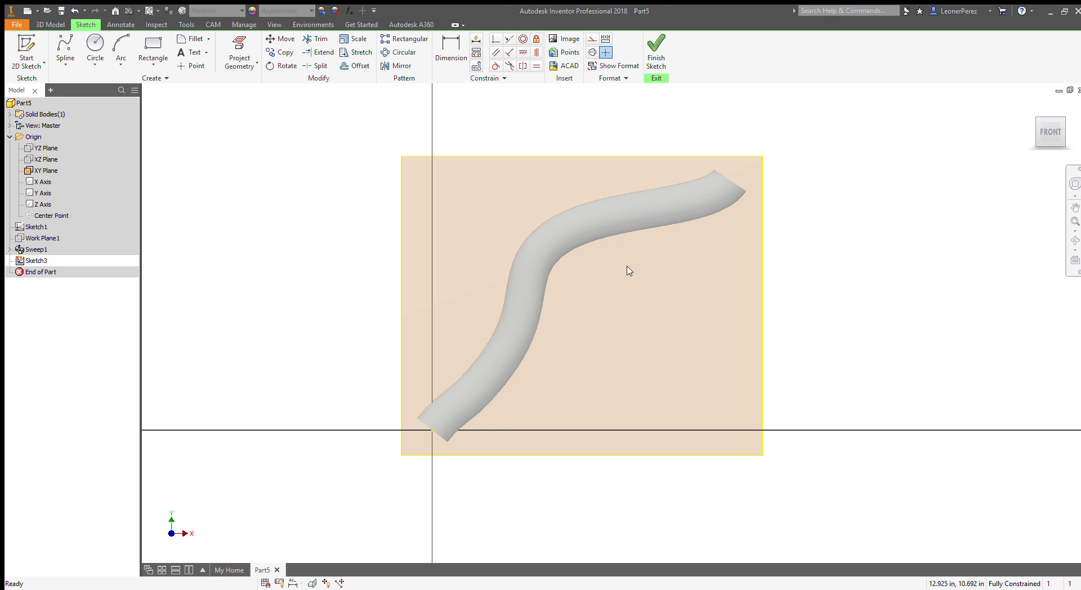
key("F7")
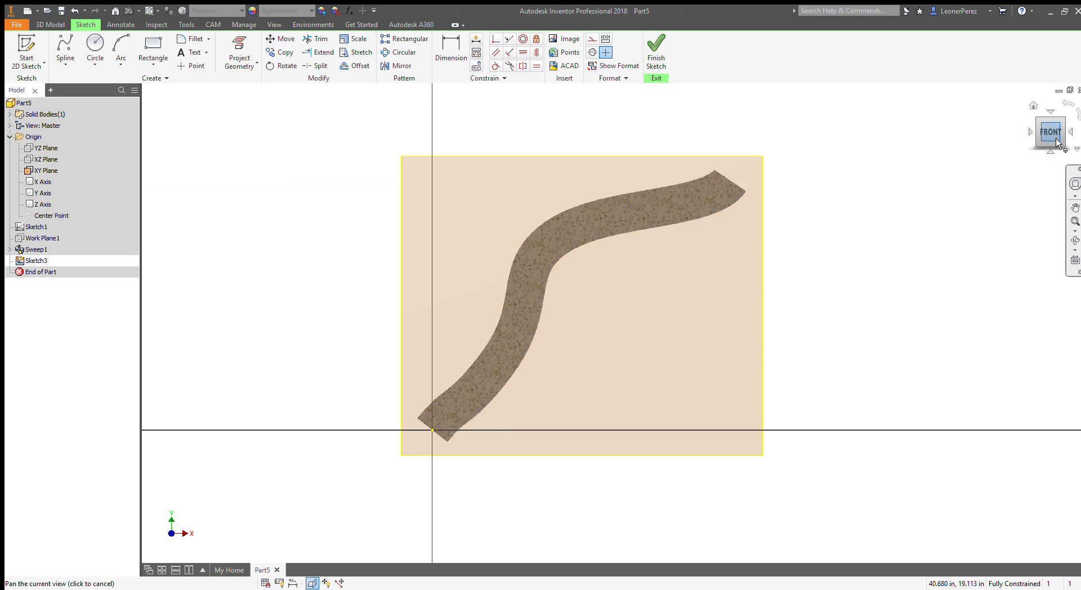
mouse_move(1048, 142)
left_mouse_down()
mouse_move(1002, 174)
mouse_move(1062, 152)
left_mouse_up()
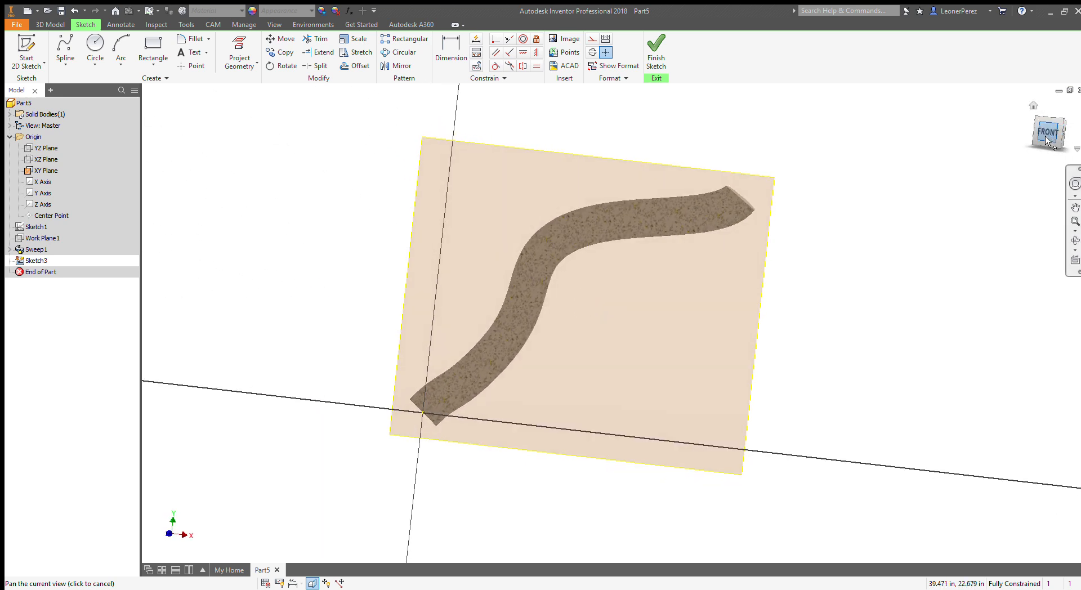
left_click(1046, 140)
Draw a control vertex spline from inside the bar's bend upward, curving over to the right, and finish the sketch.
left_click(65, 51)
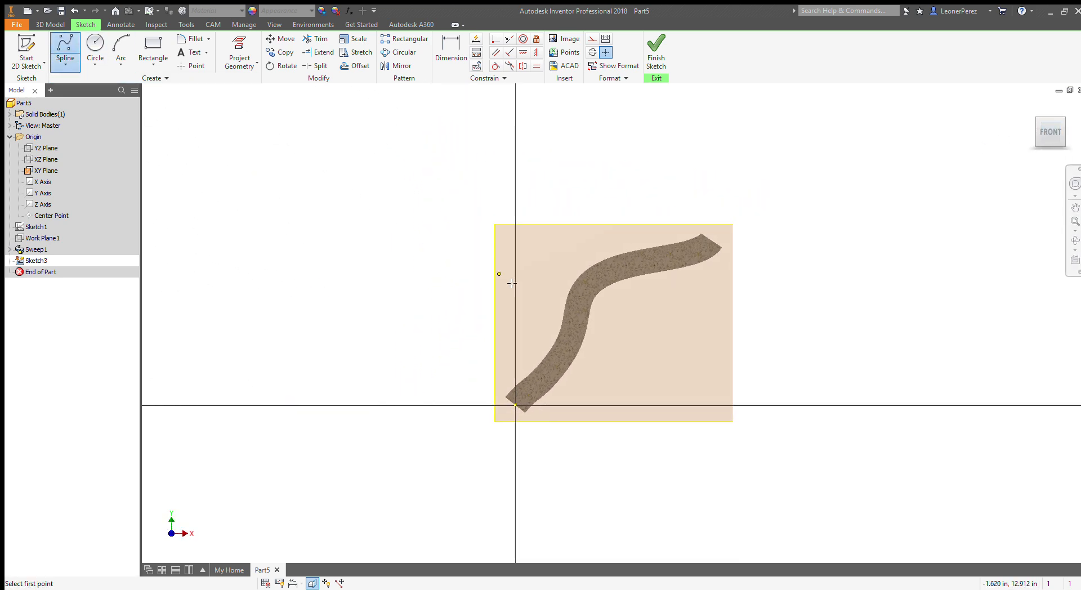
left_click(583, 311)
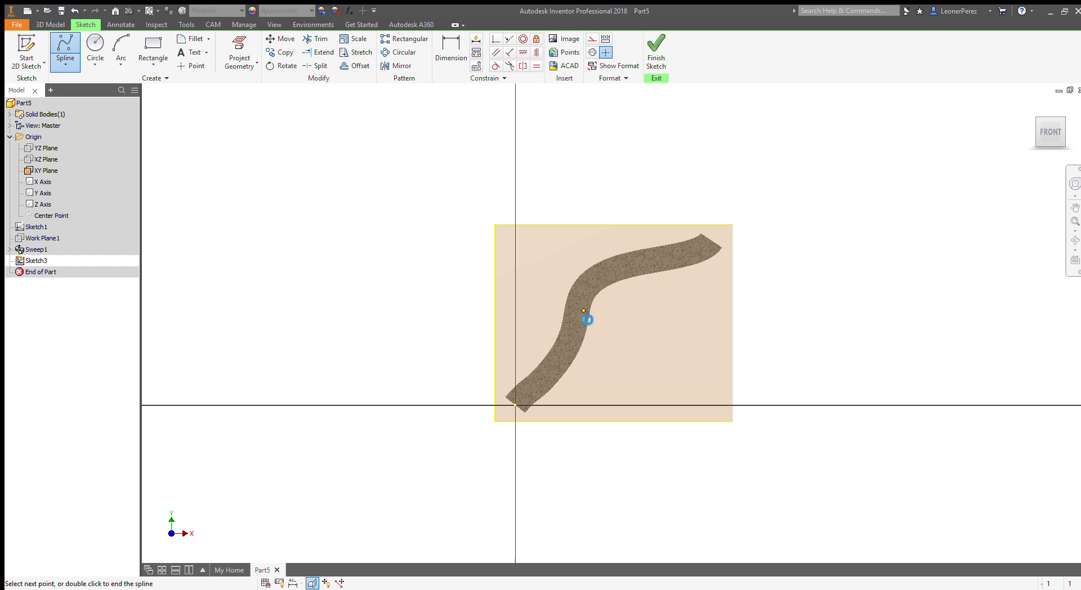
left_click(572, 245)
left_click(543, 204)
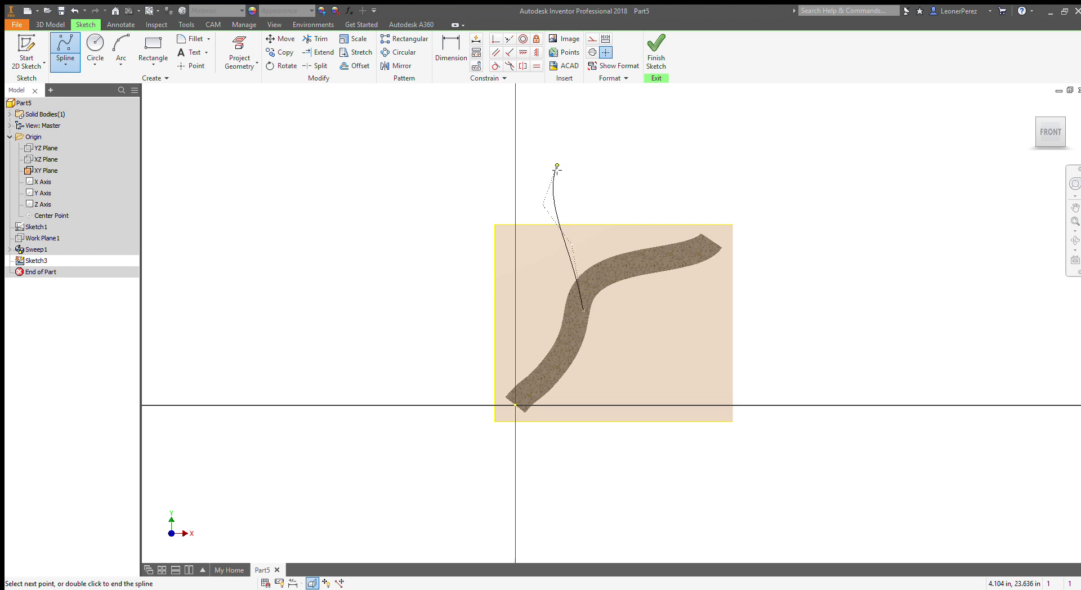
left_click(561, 165)
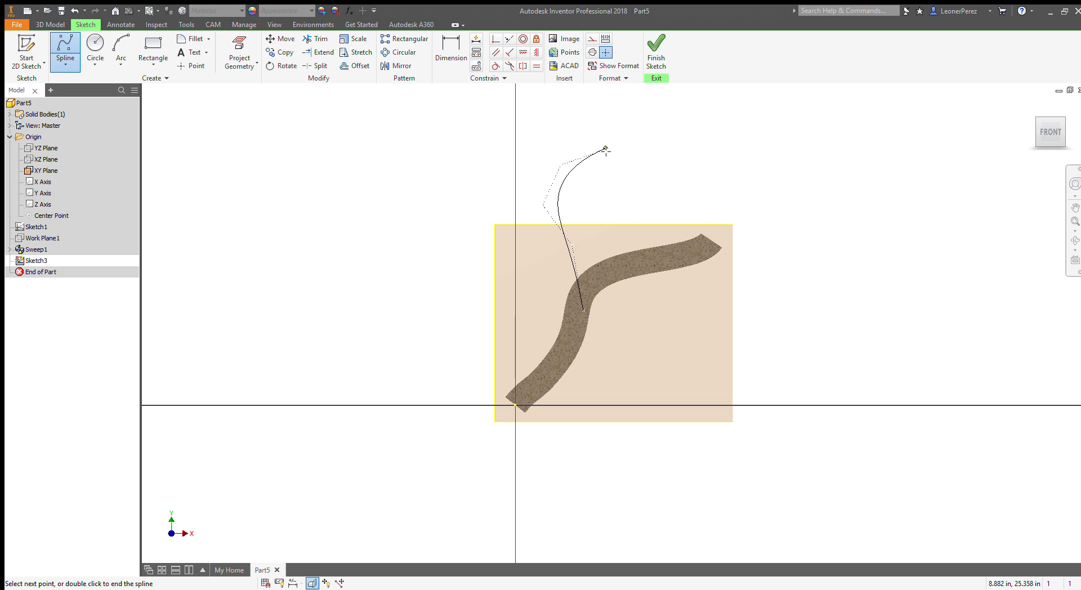
left_click(610, 146)
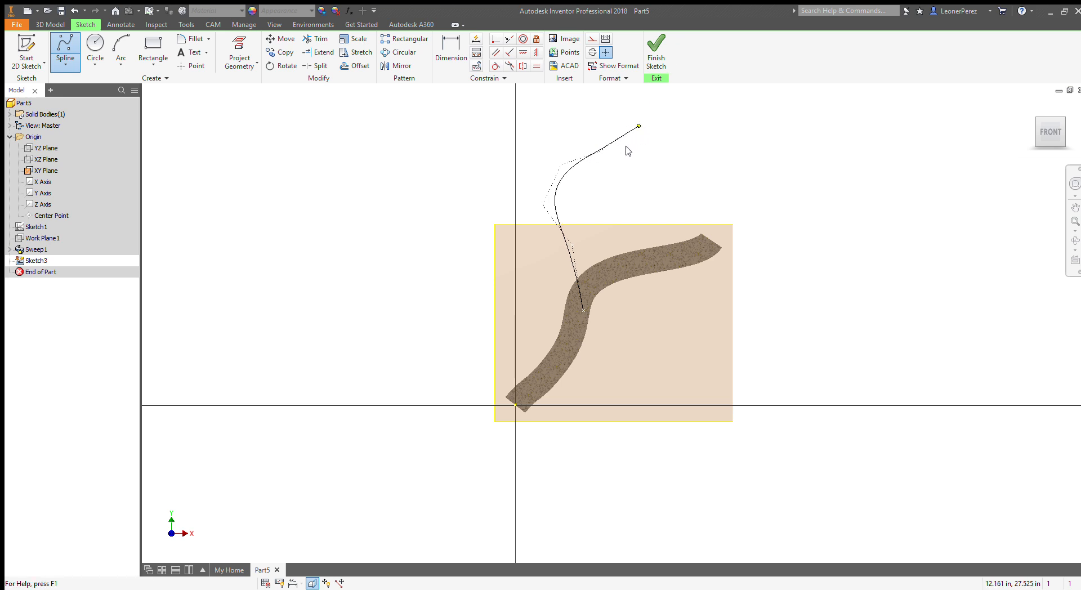
key("Escape")
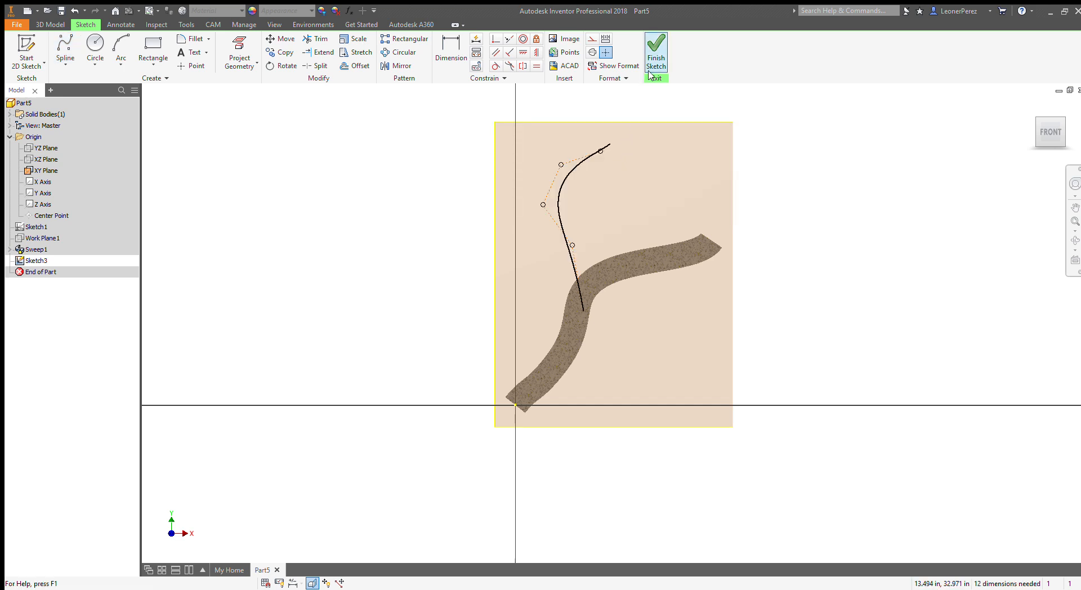
left_click(656, 52)
Hide the origin XY plane.
middle_click_drag(497, 223, 416, 370)
left_click(41, 171)
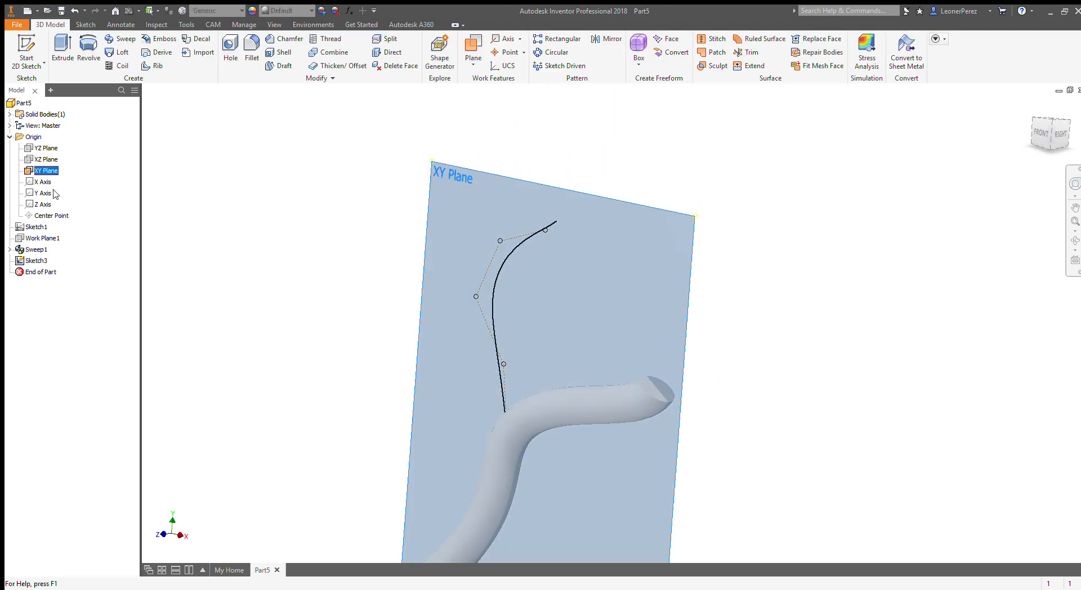
left_click(78, 239)
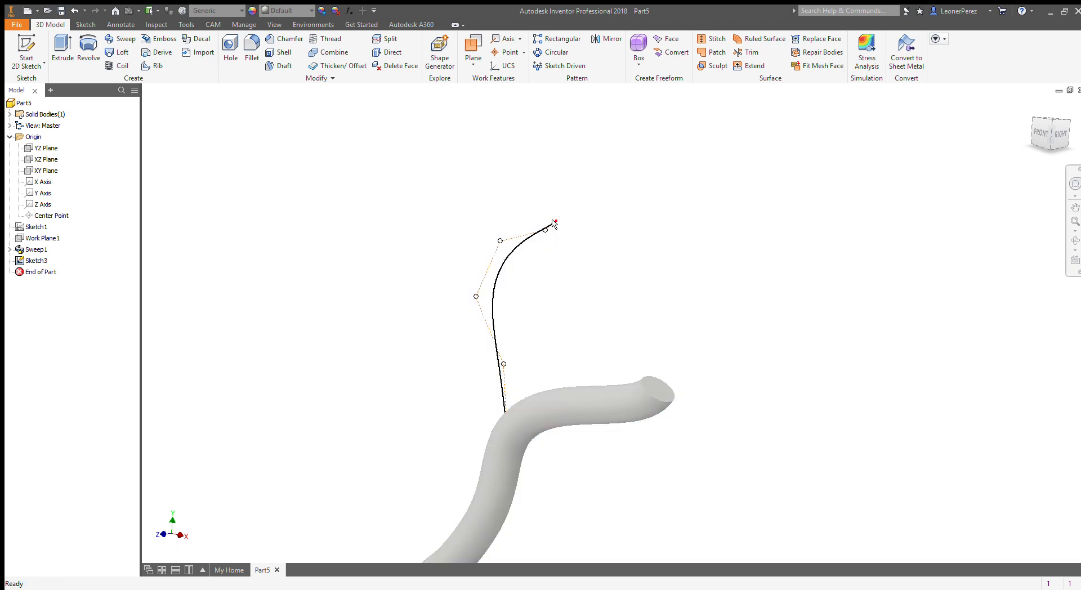
Create a work plane normal to the new spline at its upper end and start a 2D sketch on it.
key("]")
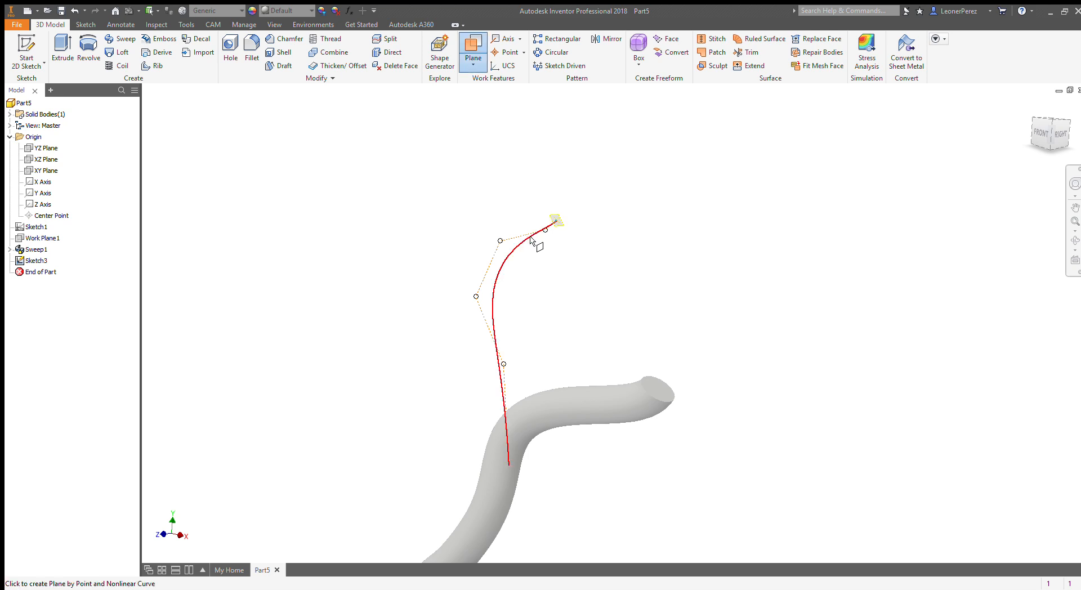
left_click(551, 224)
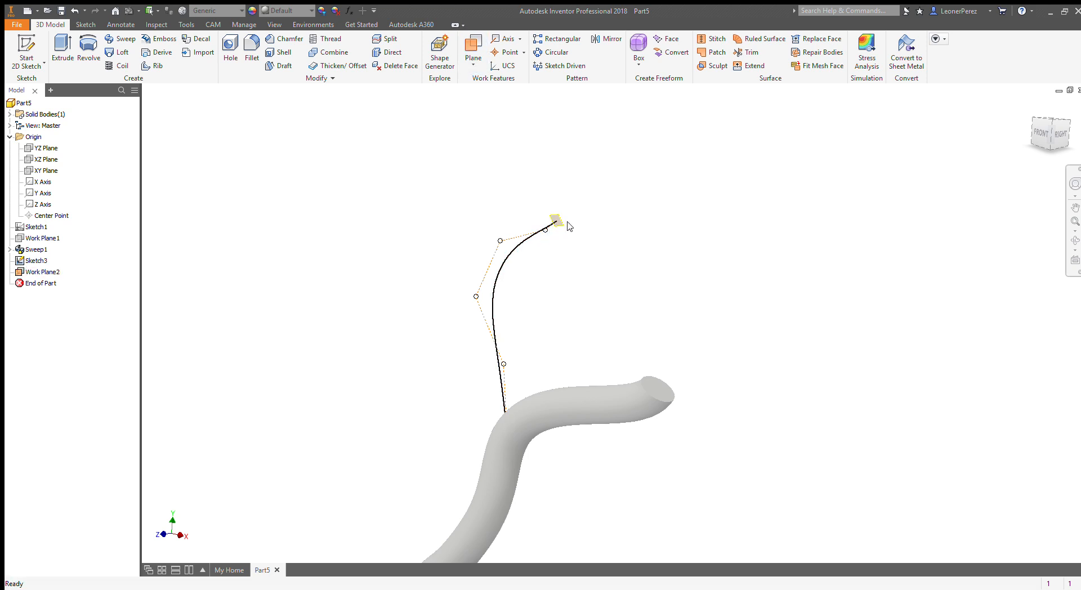
scroll(562, 227, "down", 3)
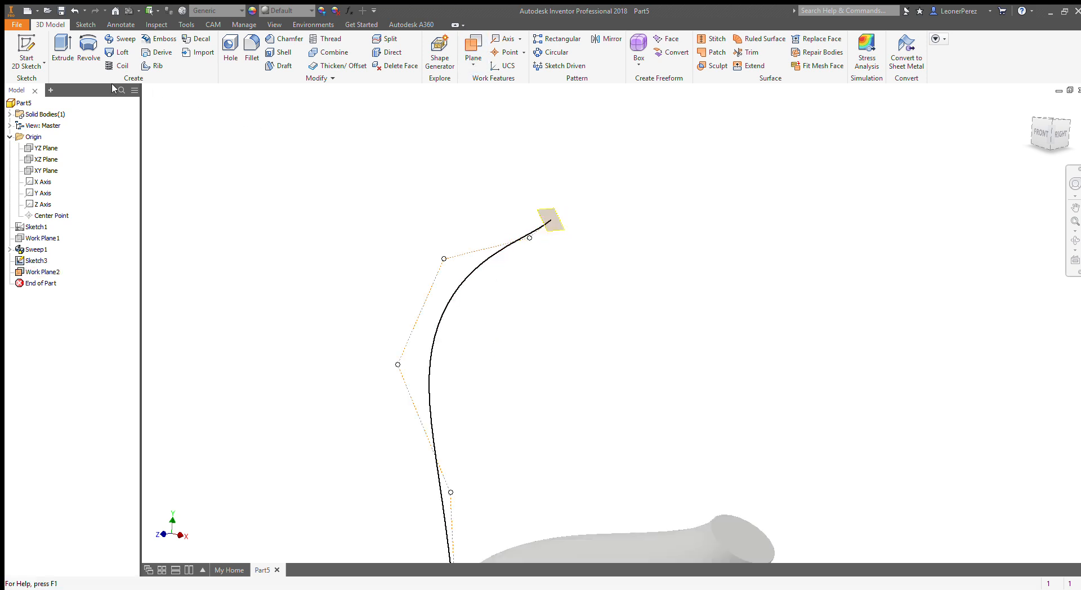
left_click(31, 60)
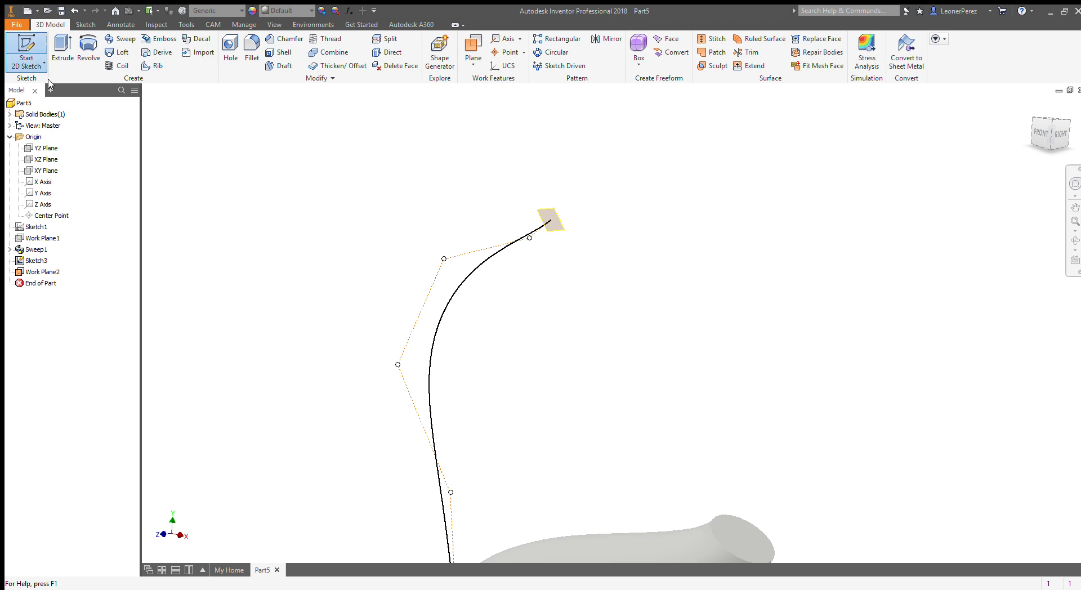
left_click(550, 218)
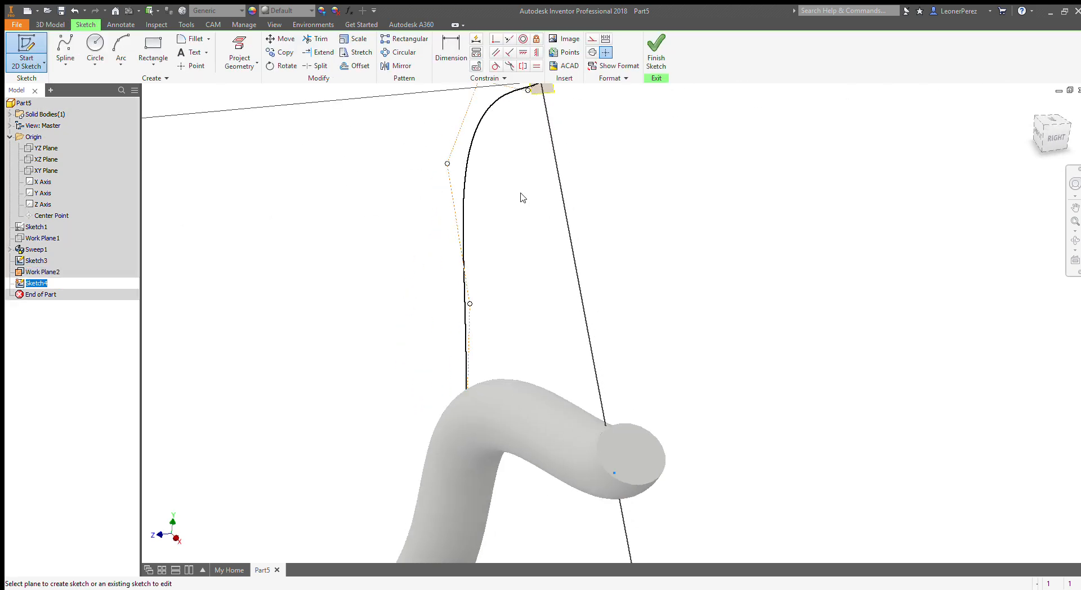
Sketch a 2 in diameter circle centred on the spline's end point and finish the sketch.
scroll(642, 183, "up", 3)
middle_click_drag(643, 183, 465, 442)
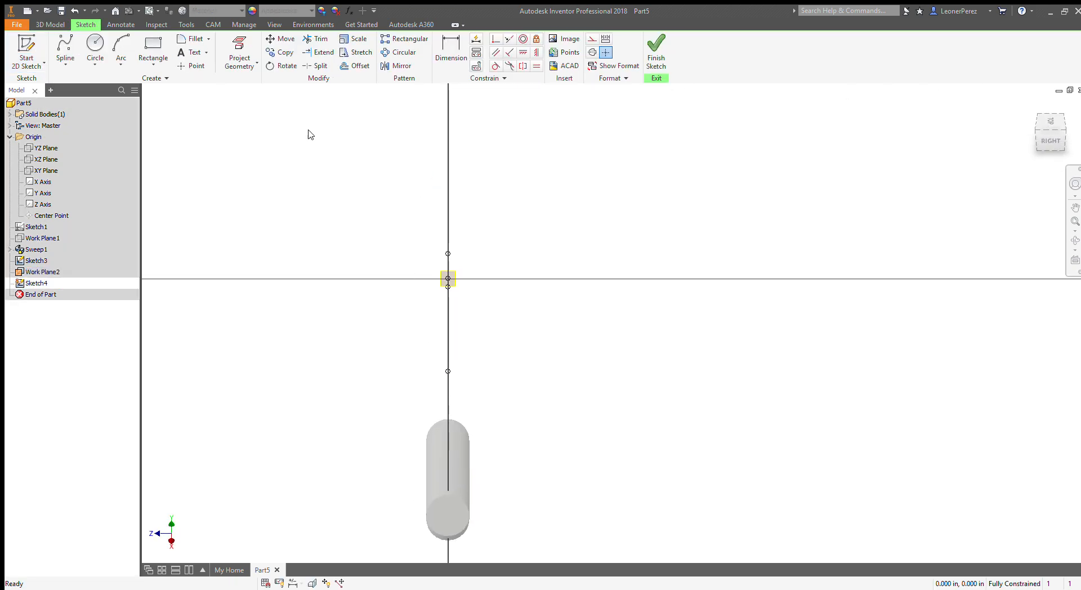
left_click(94, 43)
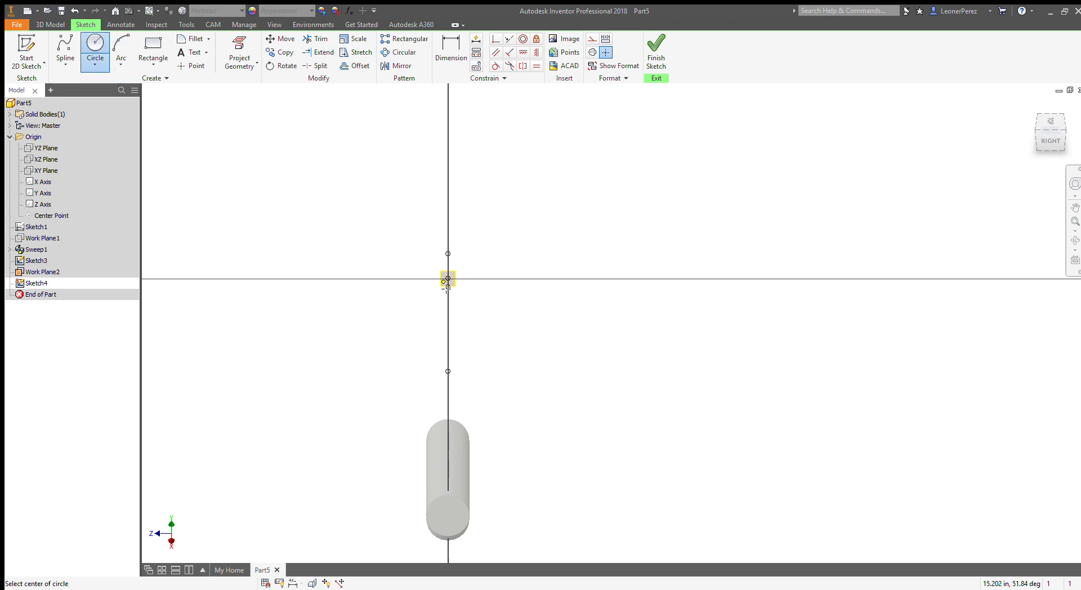
left_click(448, 278)
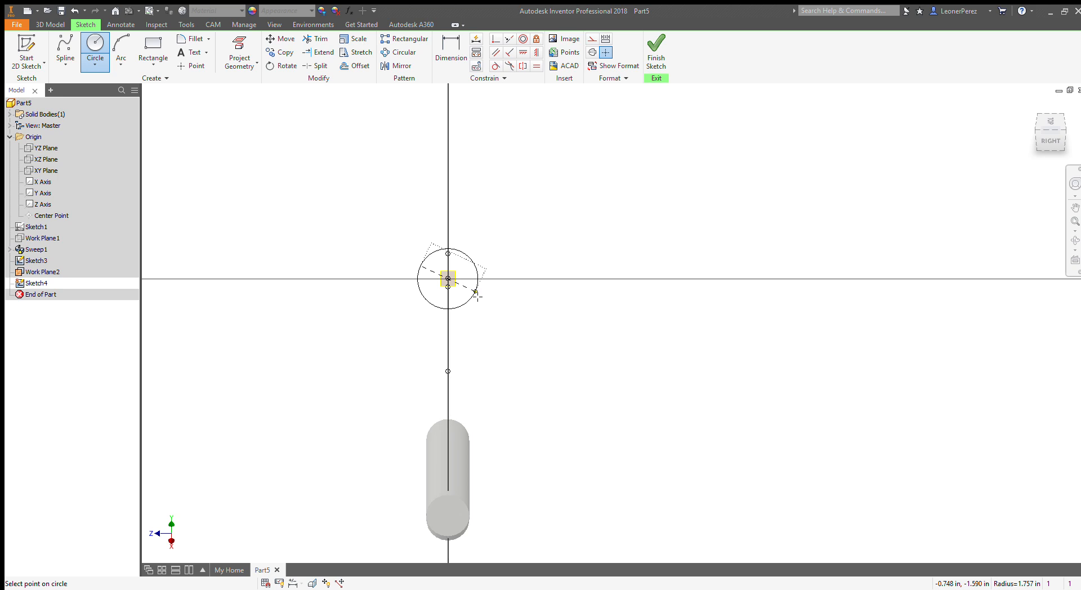
type("2")
key("Return")
left_click(656, 56)
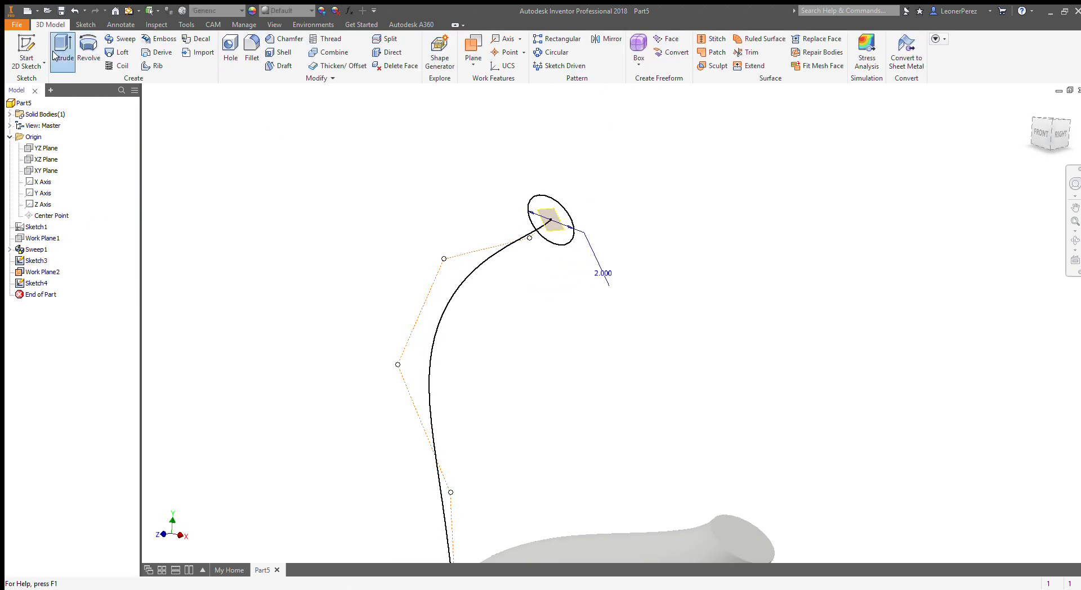
Sweep the 2 in circle along the new spline to form a branch joined to the curved bar.
left_click(117, 39)
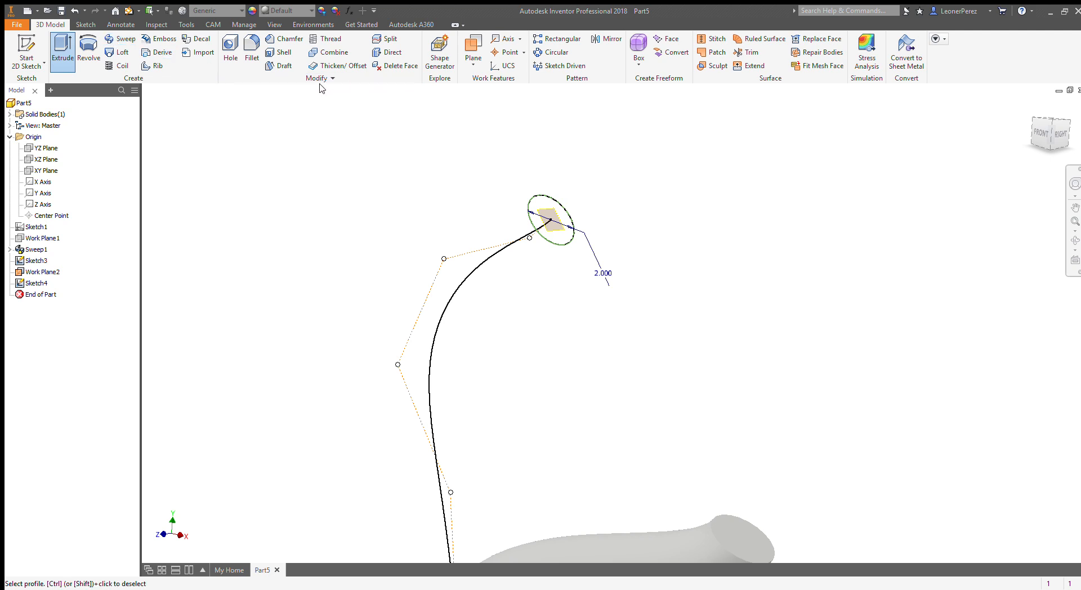
key("Escape")
left_click(112, 45)
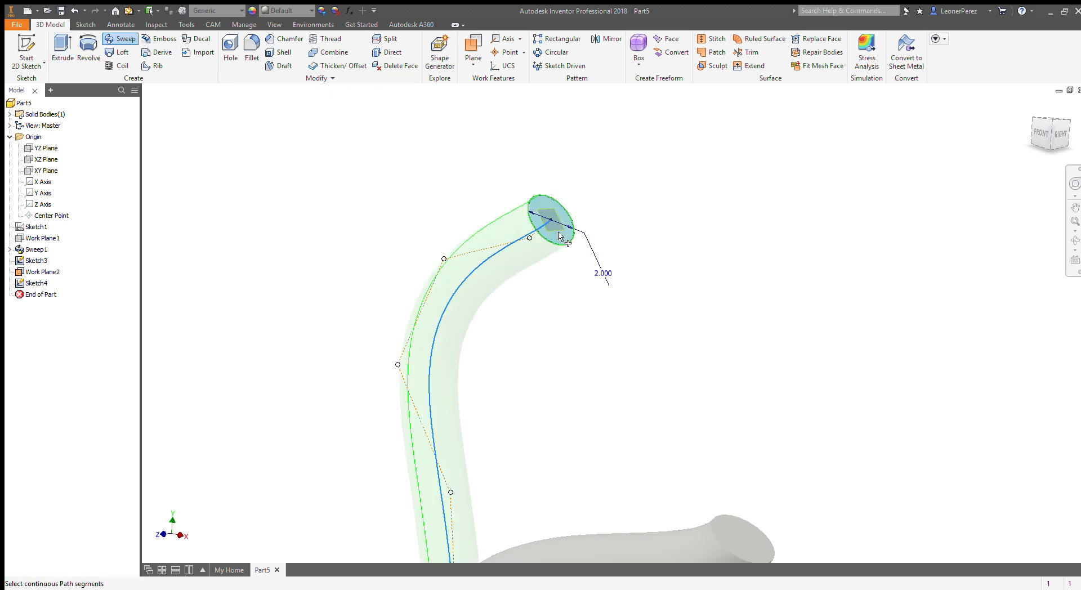
scroll(419, 287, "down", 3)
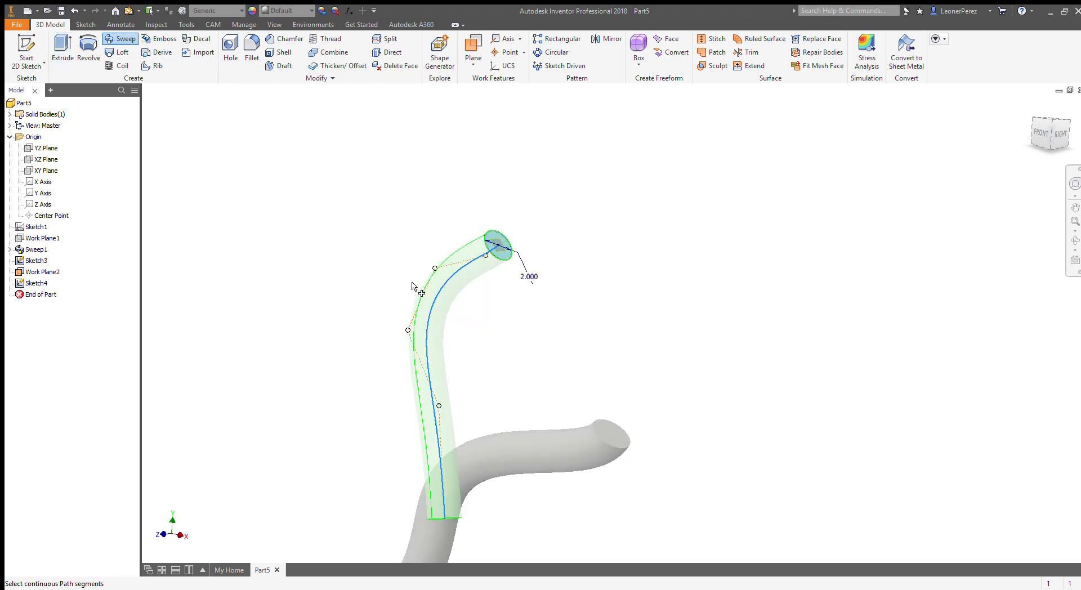
left_click(267, 265)
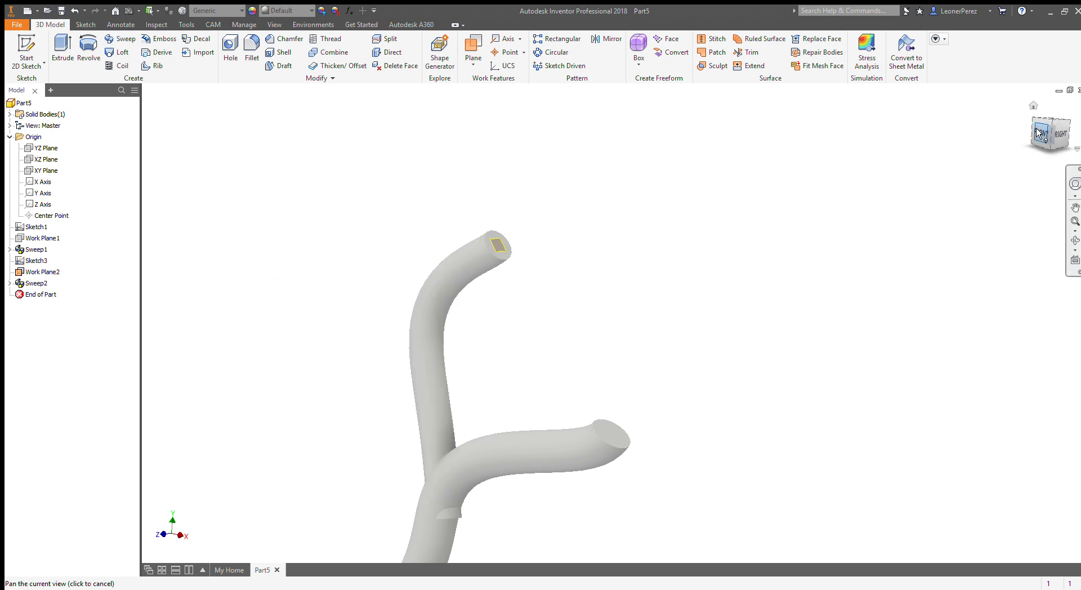
Edit the branch's path sketch, pull the spline's lower end back to the bar's outer edge, and finish the sketch.
left_click_drag(1048, 146, 1059, 138)
middle_click_drag(644, 356, 805, 149)
scroll(774, 149, "down", 3)
middle_click_drag(681, 250, 616, 338)
scroll(601, 332, "up", 3)
scroll(601, 335, "up", 2)
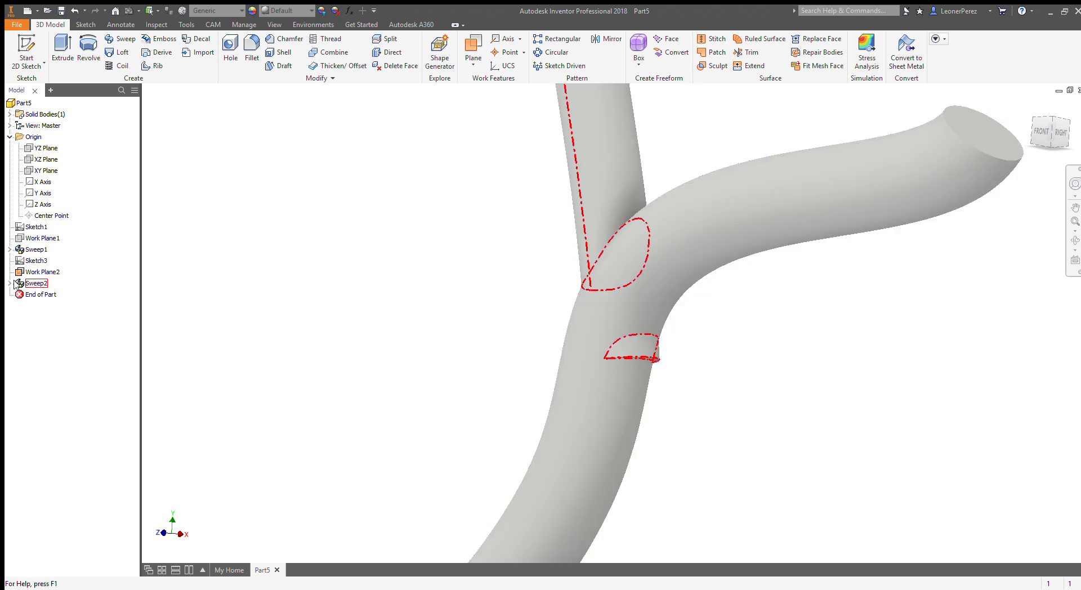
left_click(10, 283)
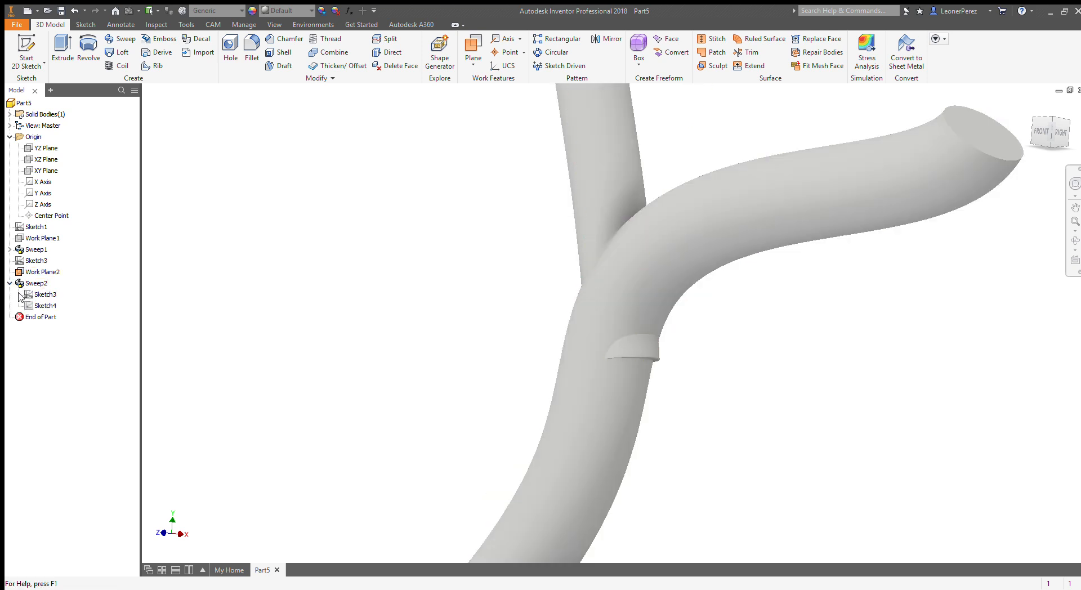
double_click(31, 294)
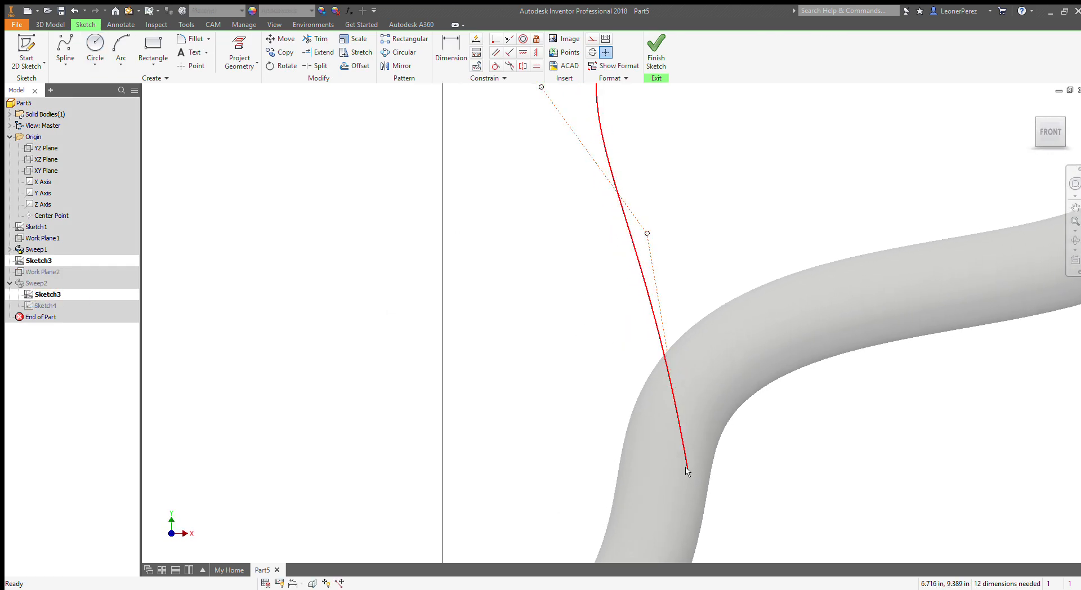
left_click_drag(678, 468, 642, 459)
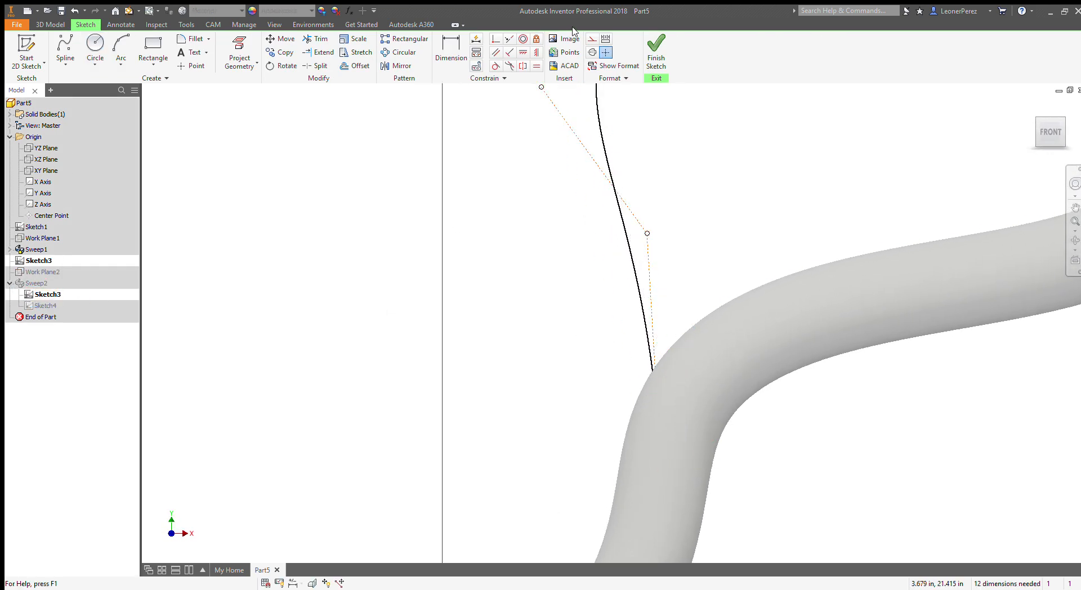
left_click(656, 51)
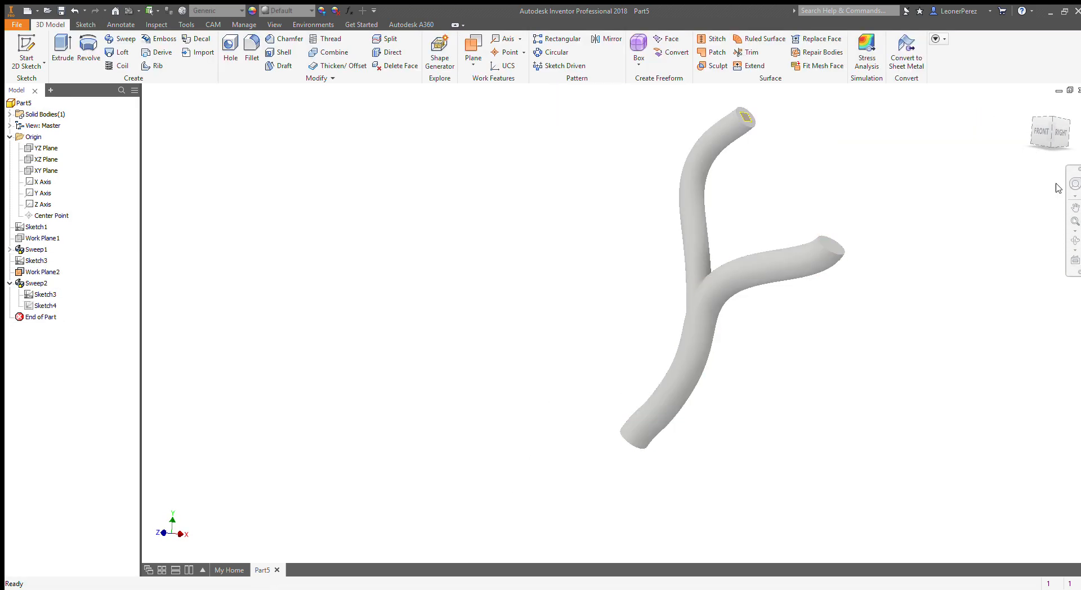
Hide the work plane at the upper end of the branch.
left_click(1039, 133)
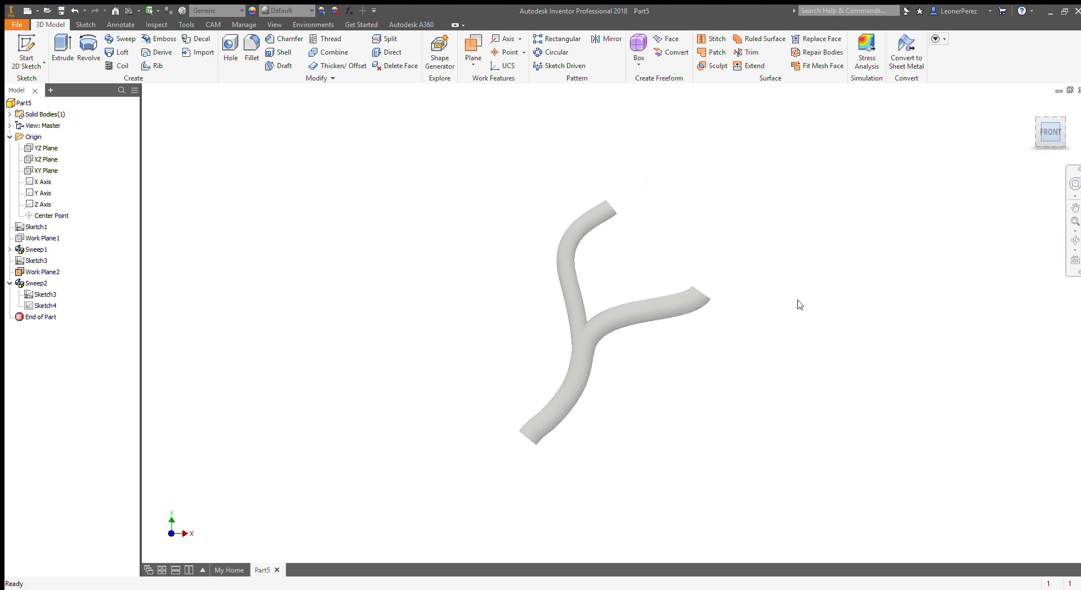
left_click(1037, 119)
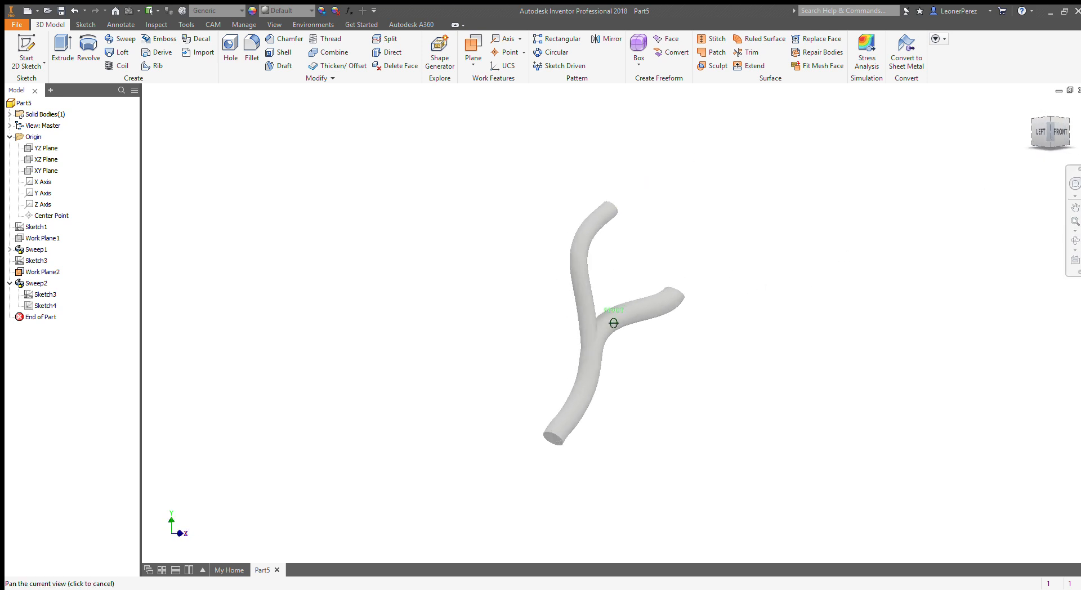
mouse_move(614, 225)
middle_mouse_down("shift")
mouse_move(563, 349)
mouse_move(445, 9)
middle_mouse_up("shift")
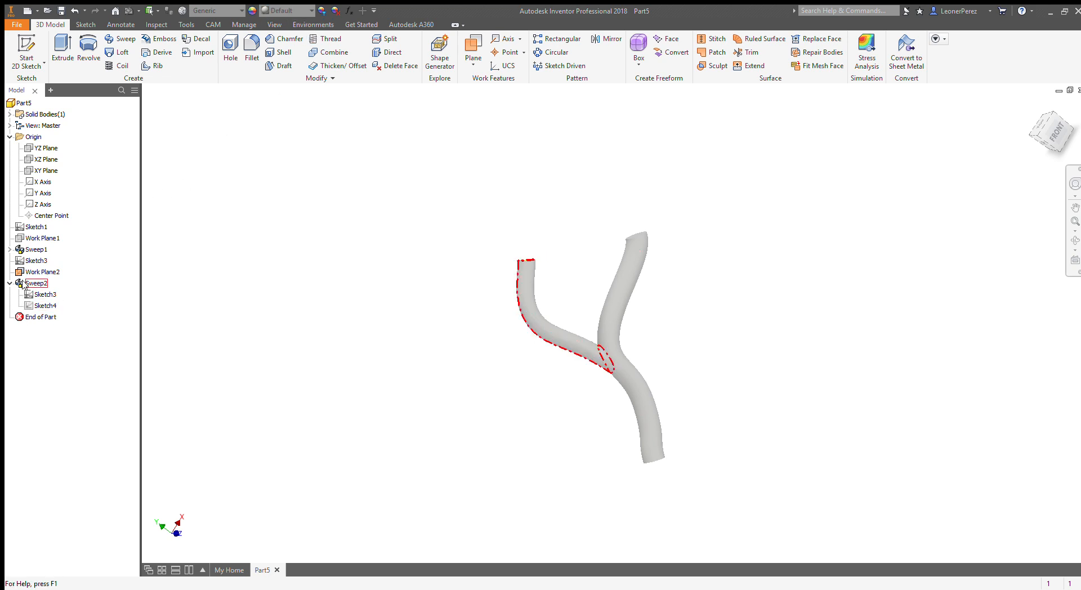
left_click(36, 272)
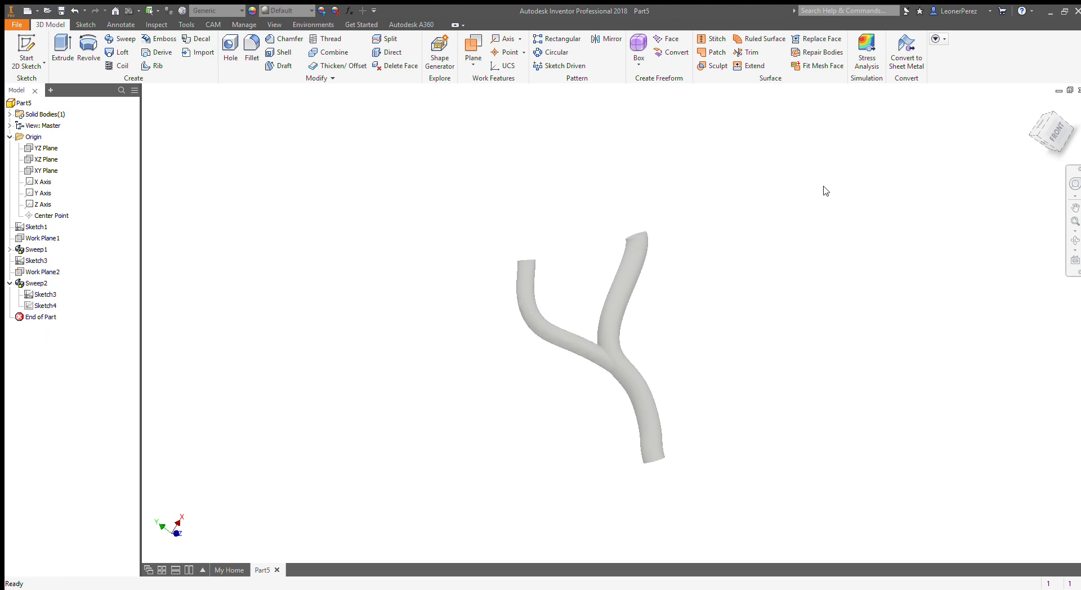
Show the XY plane and start a new 2D sketch on it.
left_click_drag(1061, 140, 1050, 133)
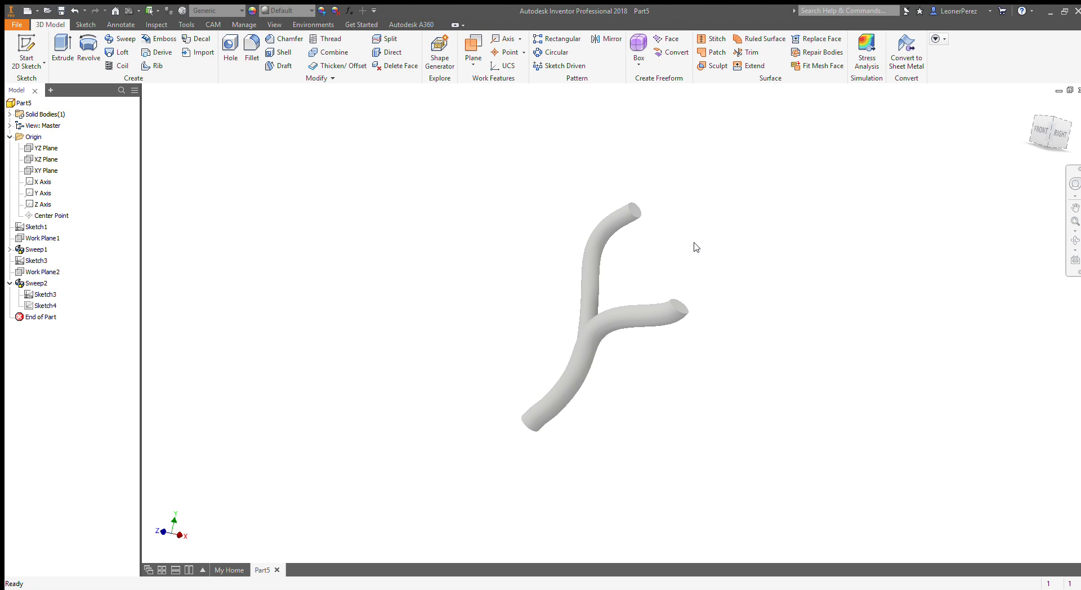
left_click(26, 171)
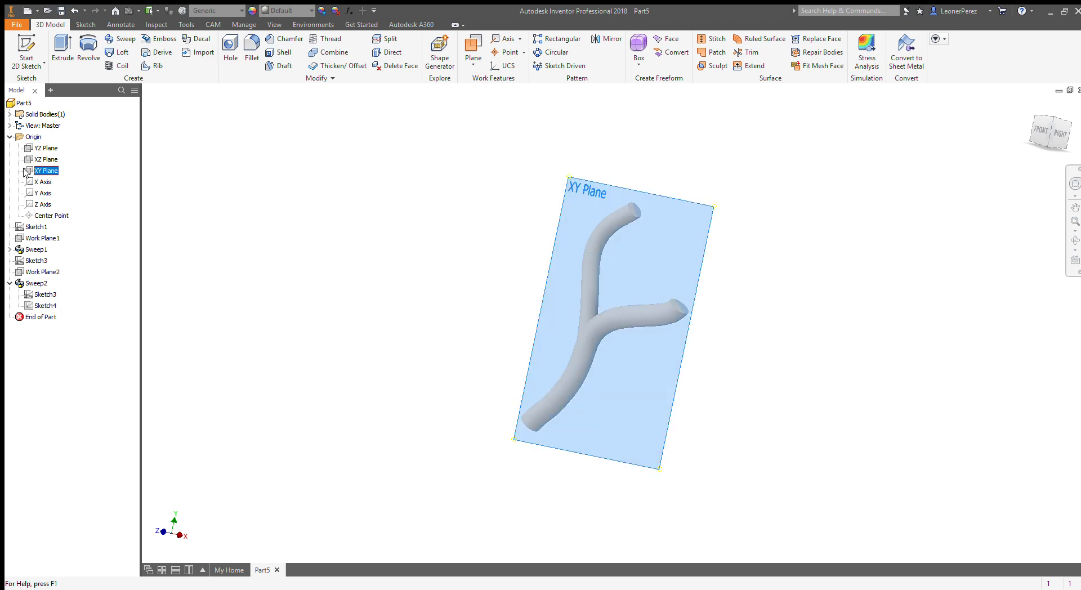
left_click(52, 242)
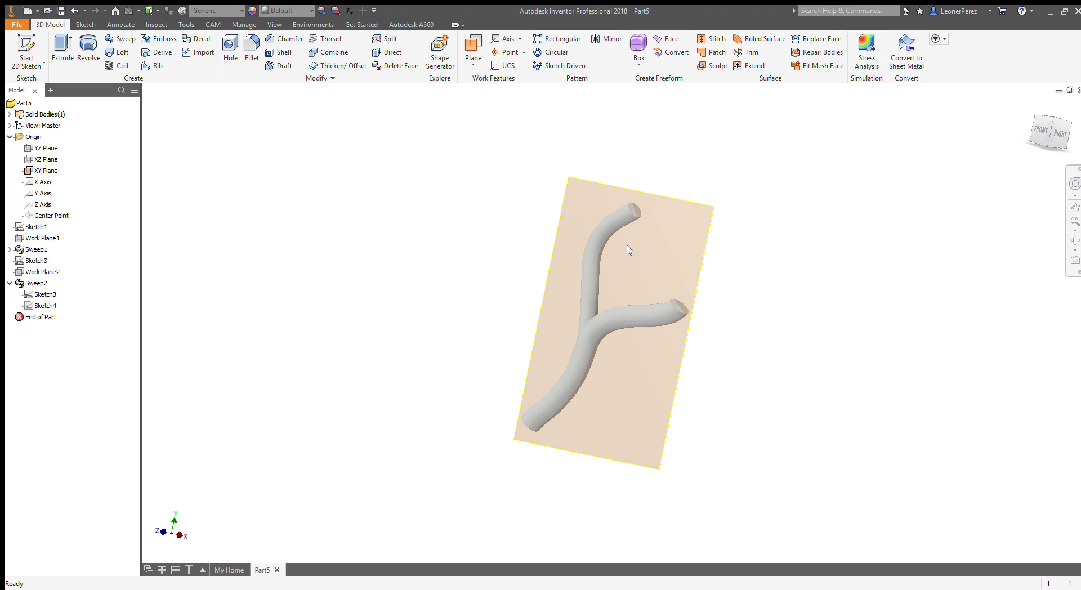
left_click(26, 50)
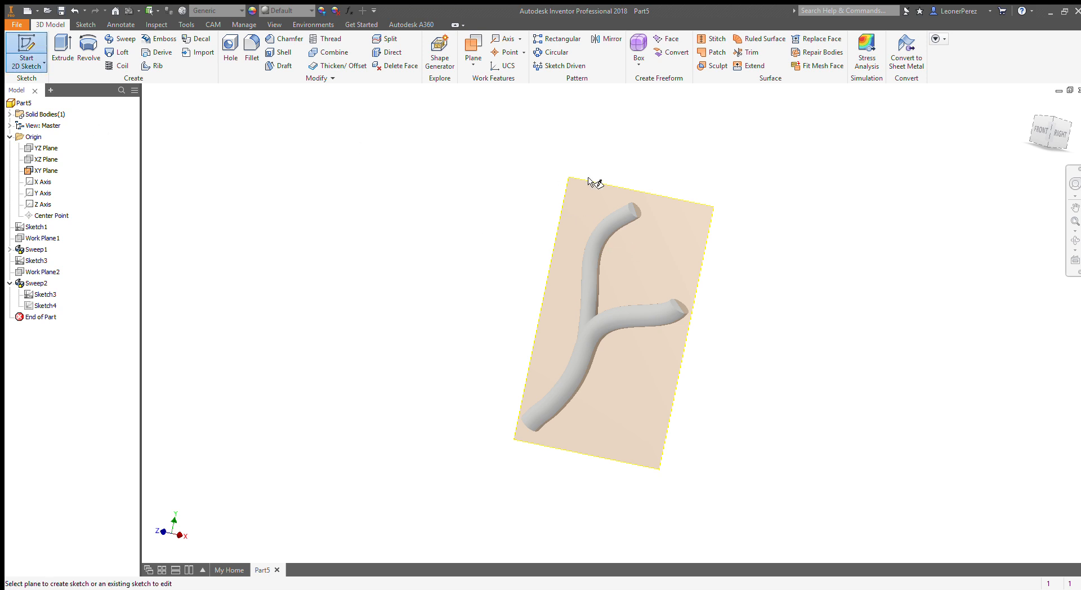
left_click(641, 201)
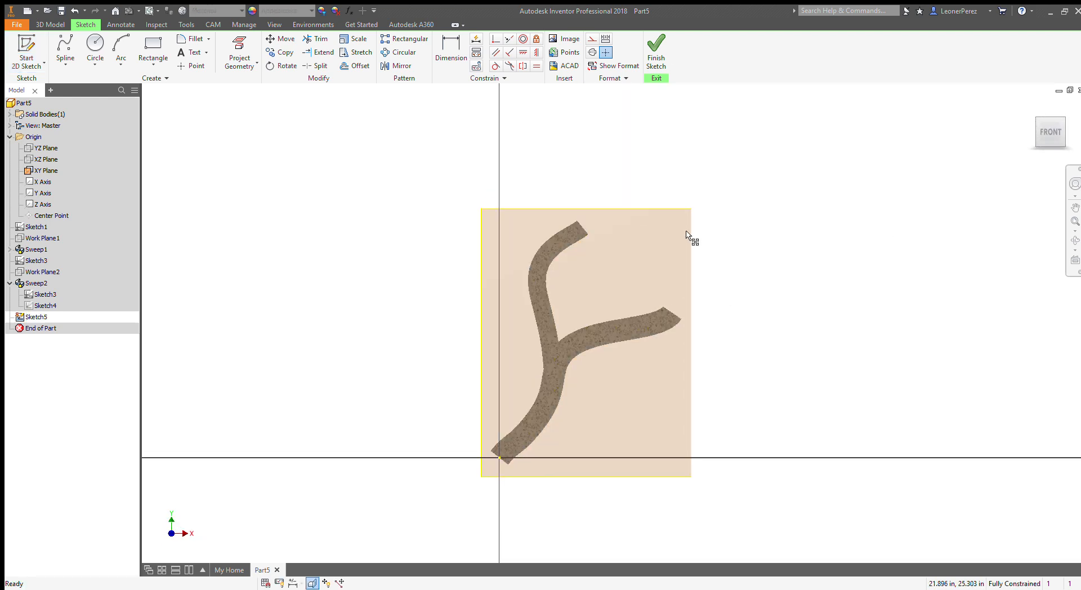
Draw a short three-point spline curving outward from the middle of the 2 in branch and finish the sketch.
left_click(65, 50)
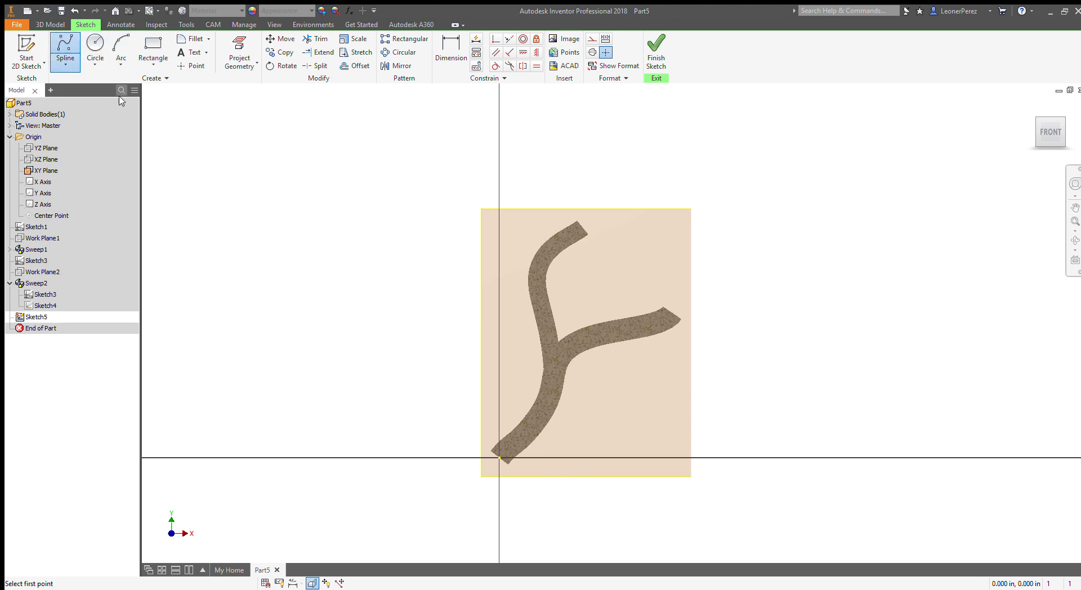
left_click(540, 297)
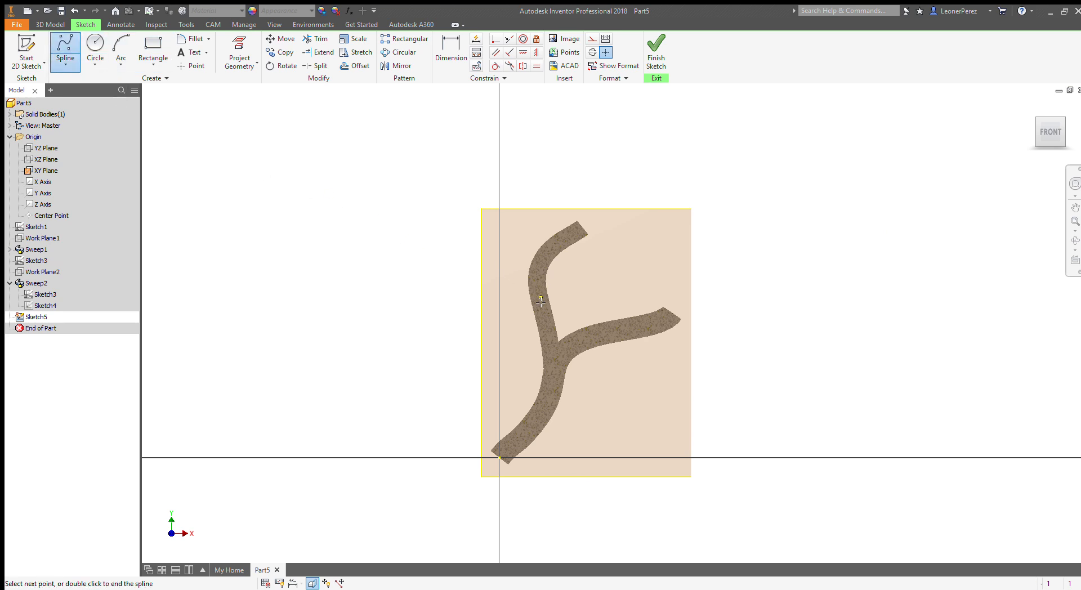
left_click(559, 281)
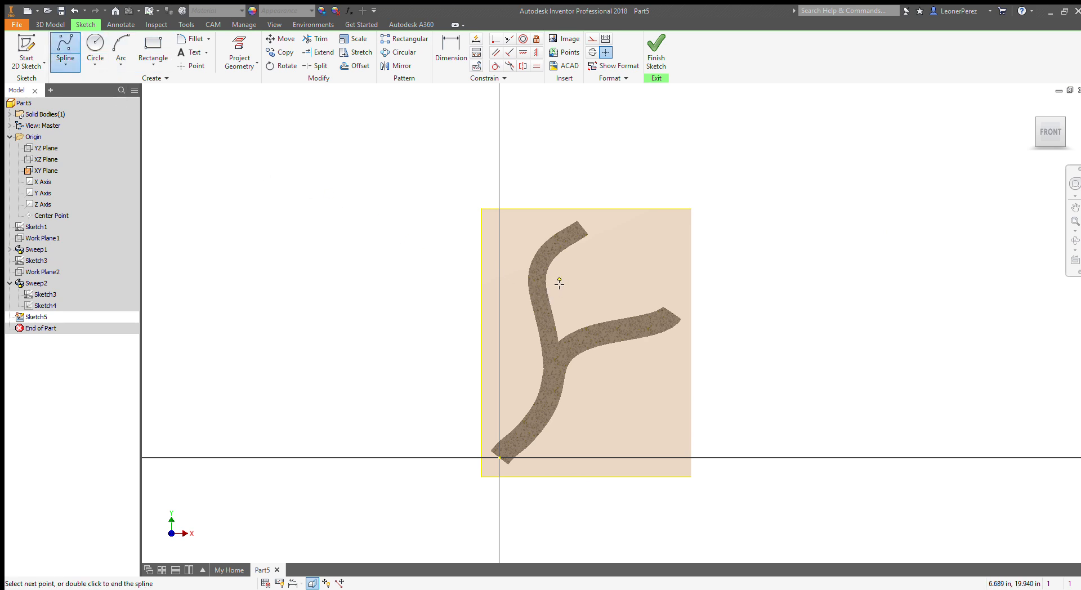
left_click(587, 272)
key("Escape")
left_click(656, 54)
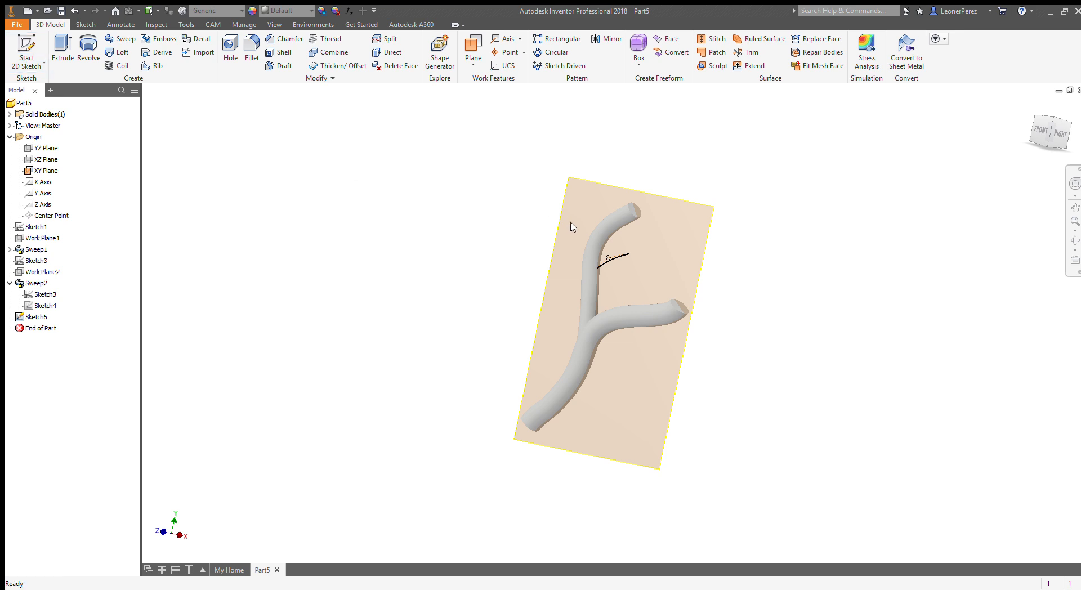
Create a work plane perpendicular to the short spline through its free end point.
scroll(651, 258, "down", 3)
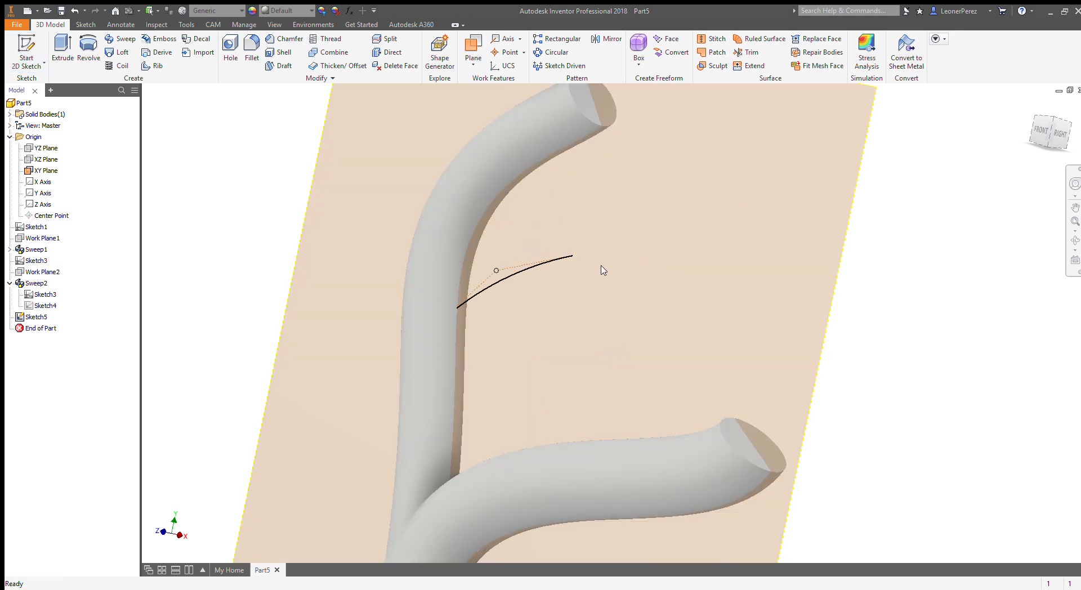
key("]")
left_click(572, 256)
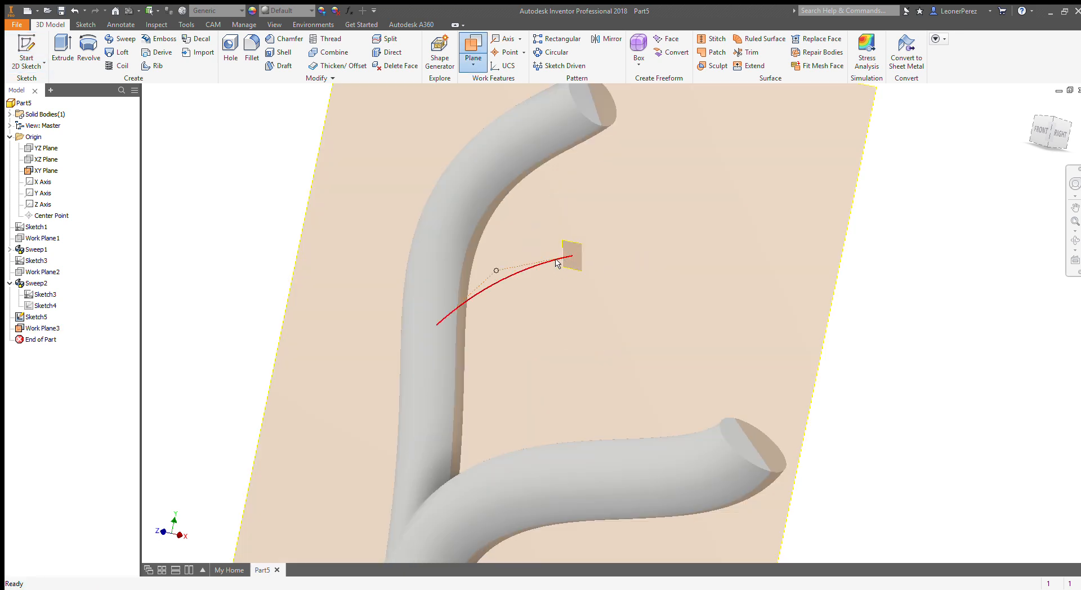
Sketch a 1.5 in diameter circle on the new work plane, centred on the spline's end point, and finish the sketch.
left_click(27, 49)
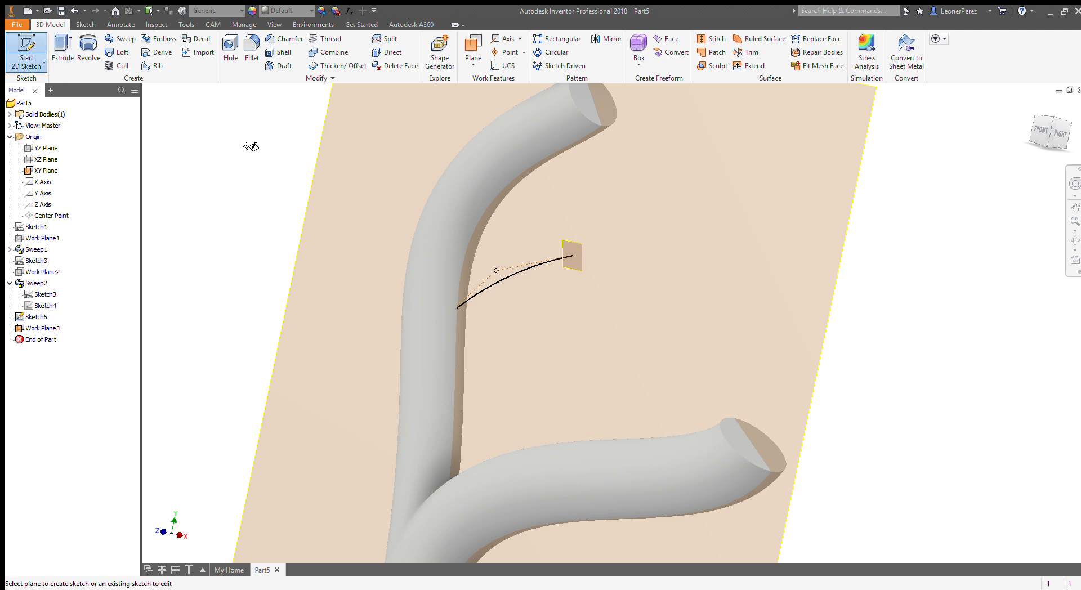
left_click(570, 256)
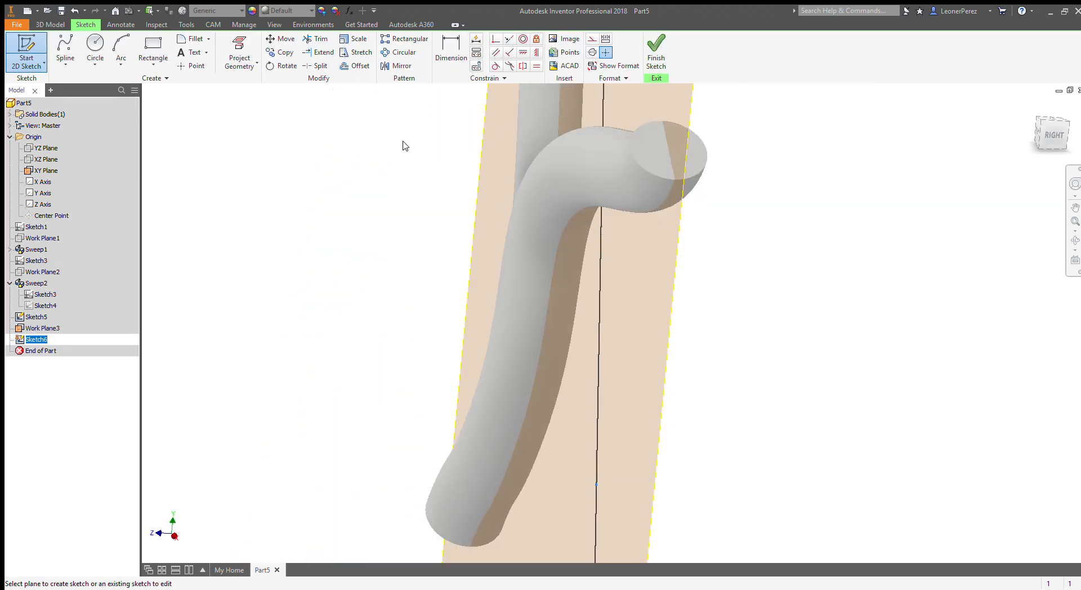
middle_click_drag(646, 175, 583, 404)
key("F7")
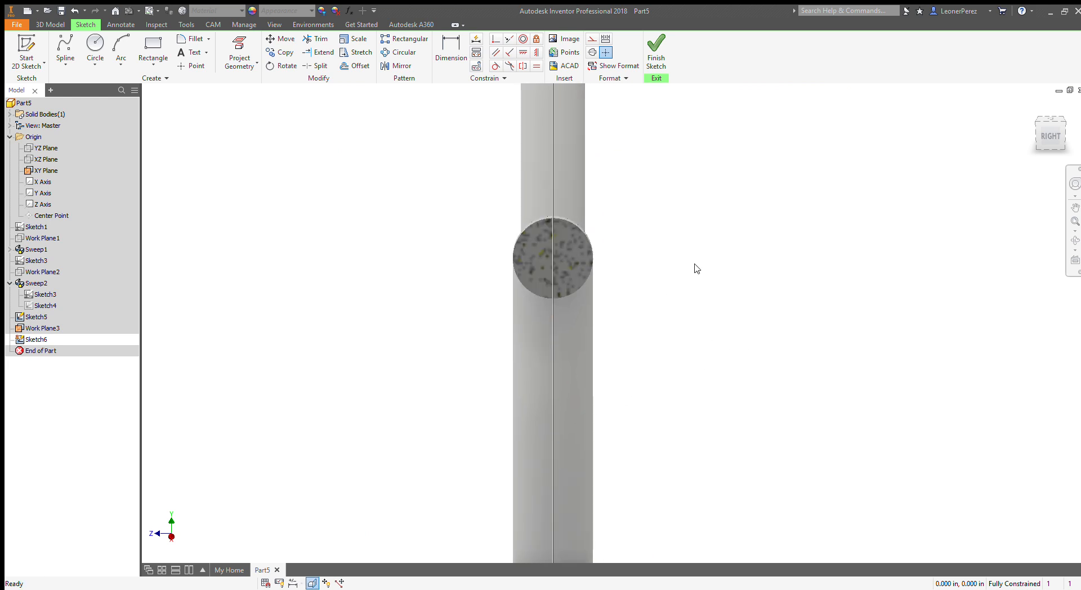
left_click_drag(1059, 147, 1065, 150)
mouse_move(552, 271)
middle_mouse_down("shift")
mouse_move(634, 292)
mouse_move(608, 405)
middle_mouse_up("shift")
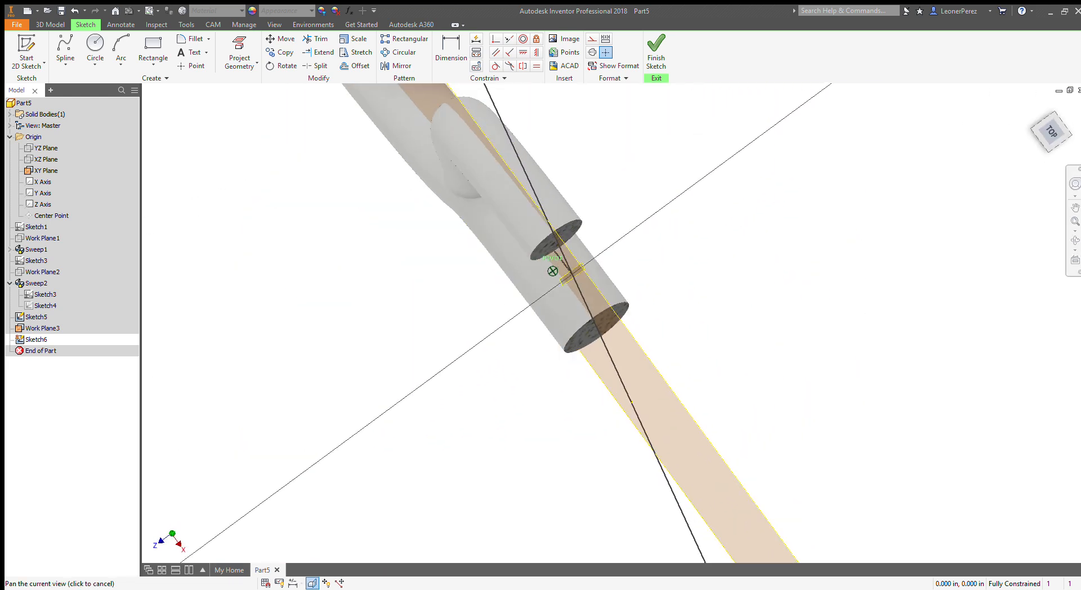
middle_click_drag(552, 271, 611, 186, "shift")
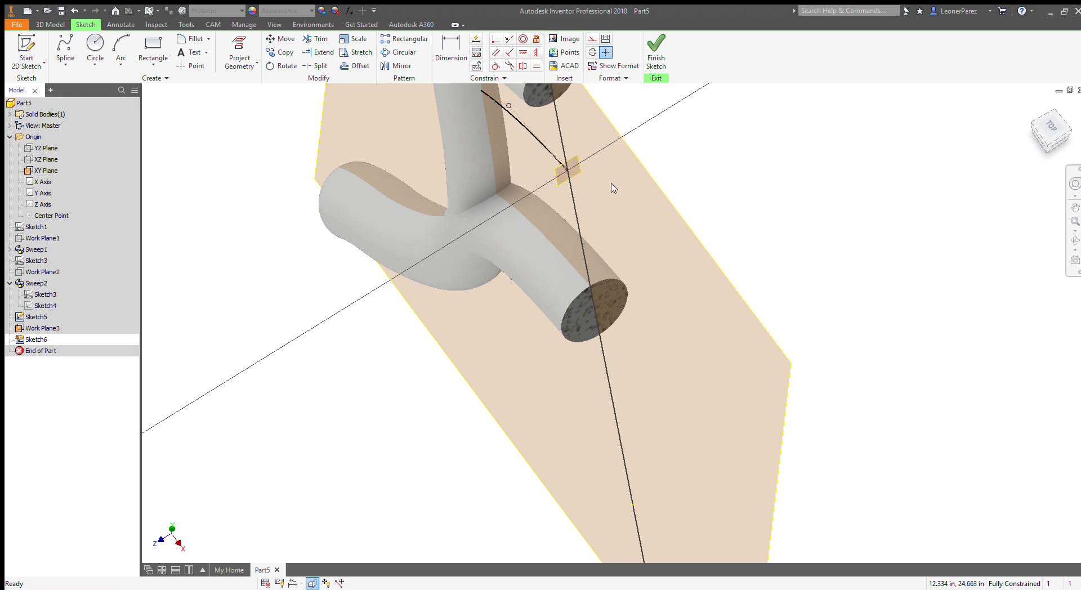
key("c")
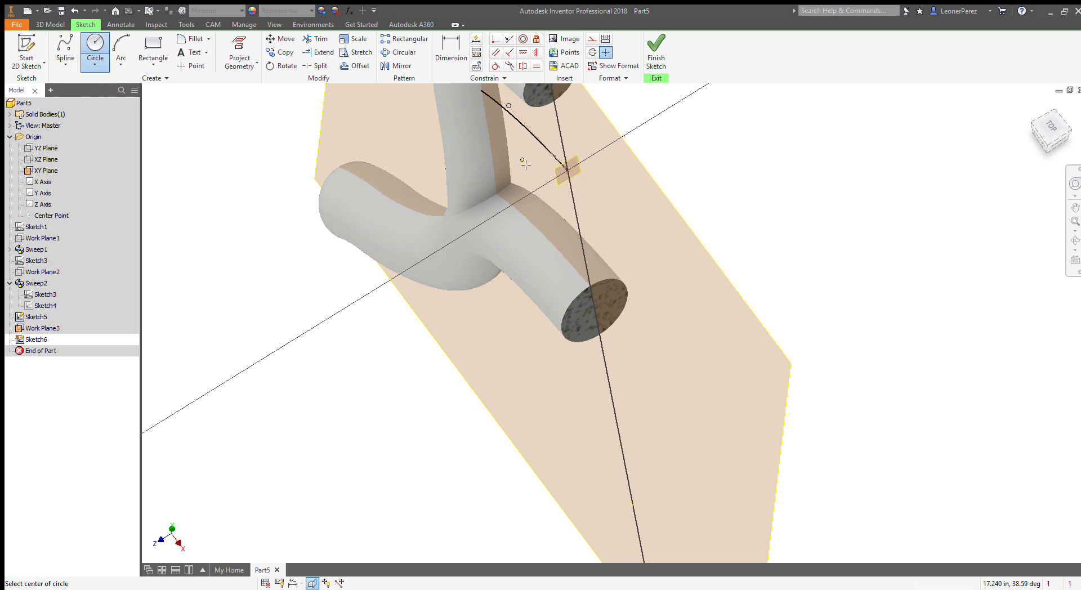
left_click(569, 172)
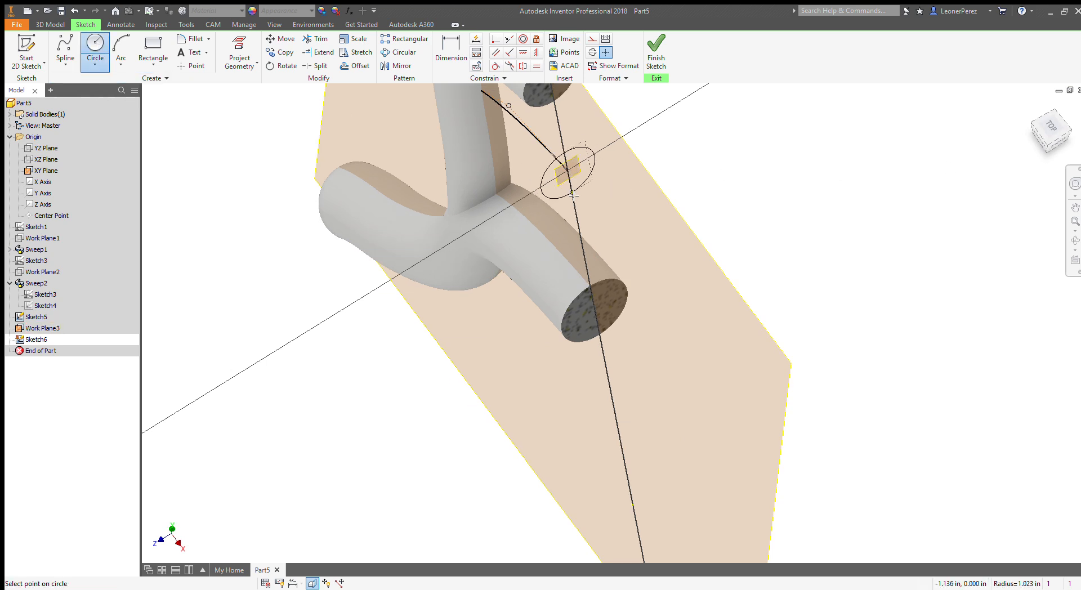
type("1.5")
key("Return")
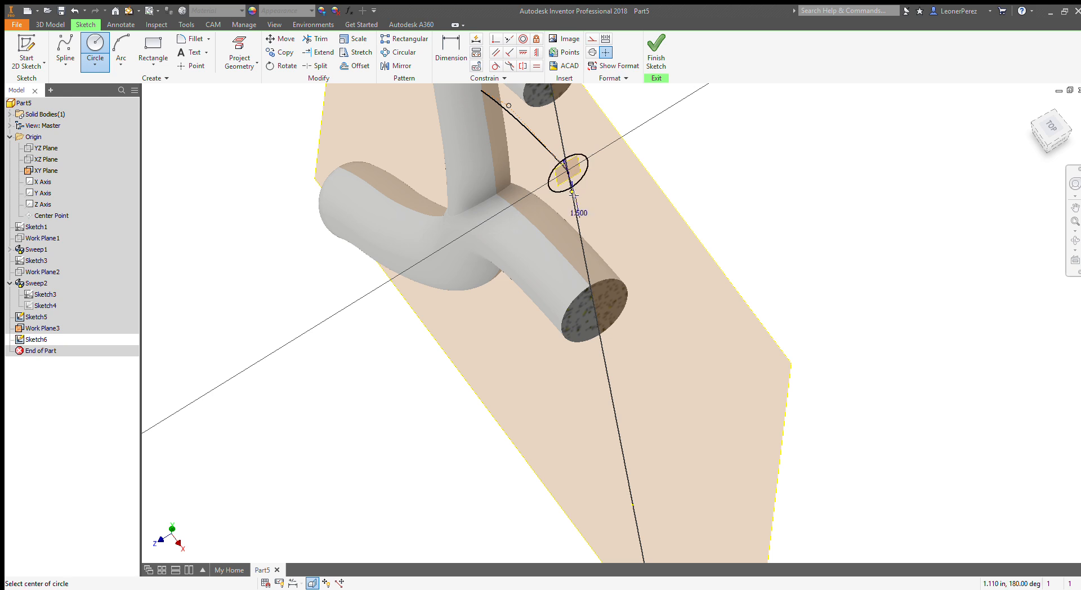
left_click(655, 49)
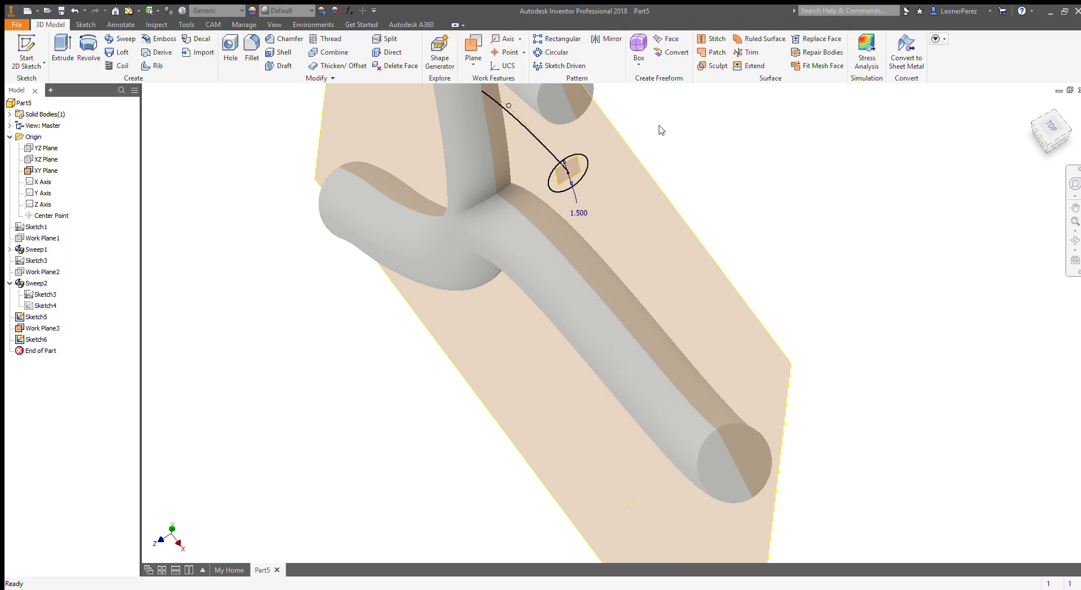
Sweep the 1.5 in circle along the short spline to form a third, smaller branch.
key("shift+s")
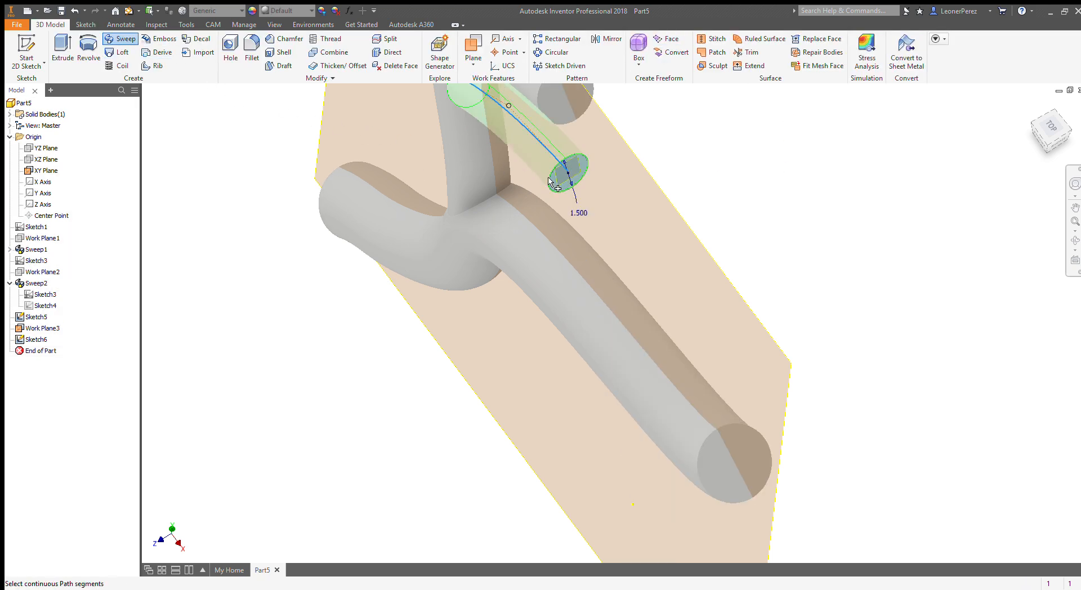
key("Return")
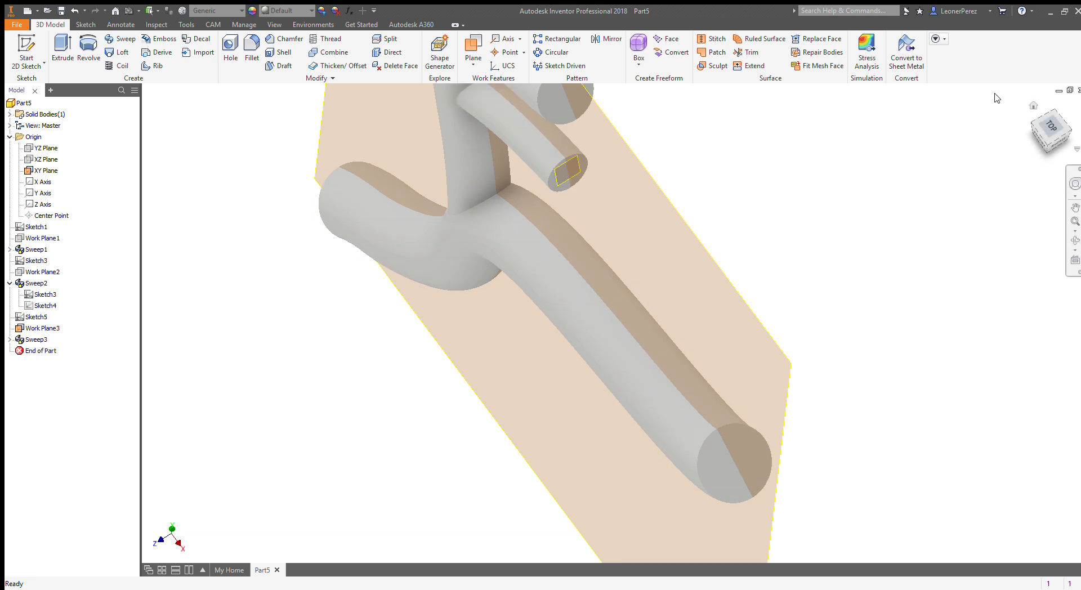
Hide the XY plane and the work plane at the end of the smallest branch.
left_click(1060, 130)
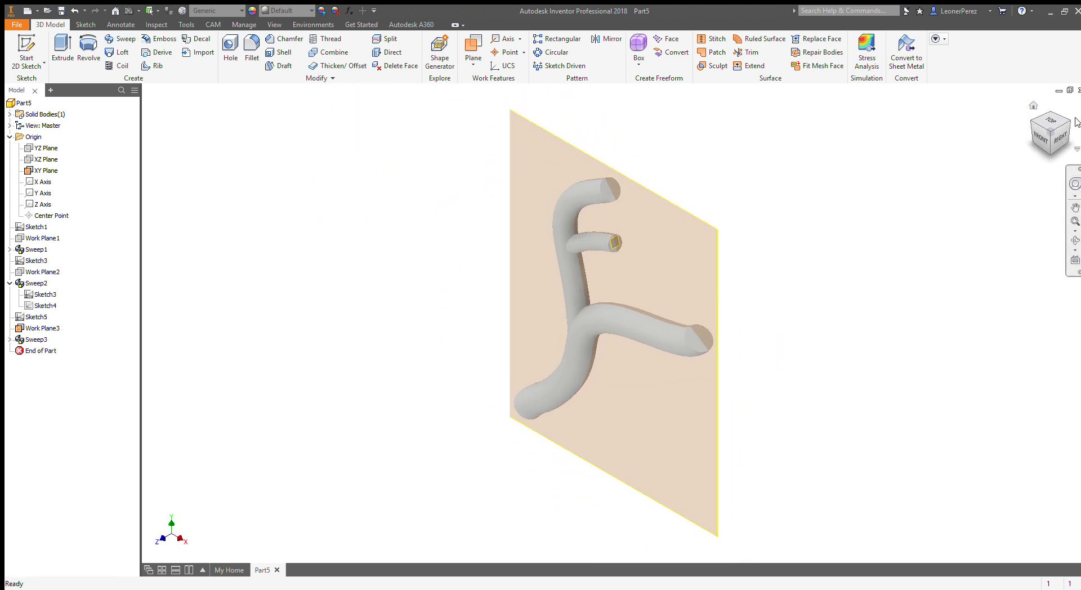
mouse_move(1059, 132)
left_mouse_down()
mouse_move(1008, 140)
mouse_move(1002, 124)
mouse_move(1047, 146)
mouse_move(1064, 132)
left_mouse_up()
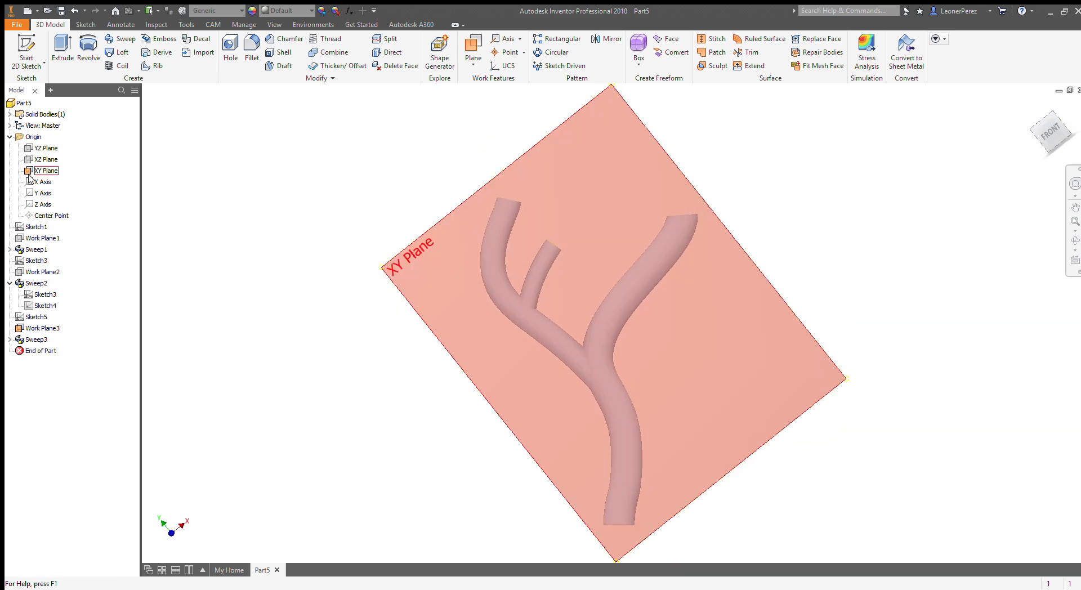
left_click(28, 170)
left_click(172, 241)
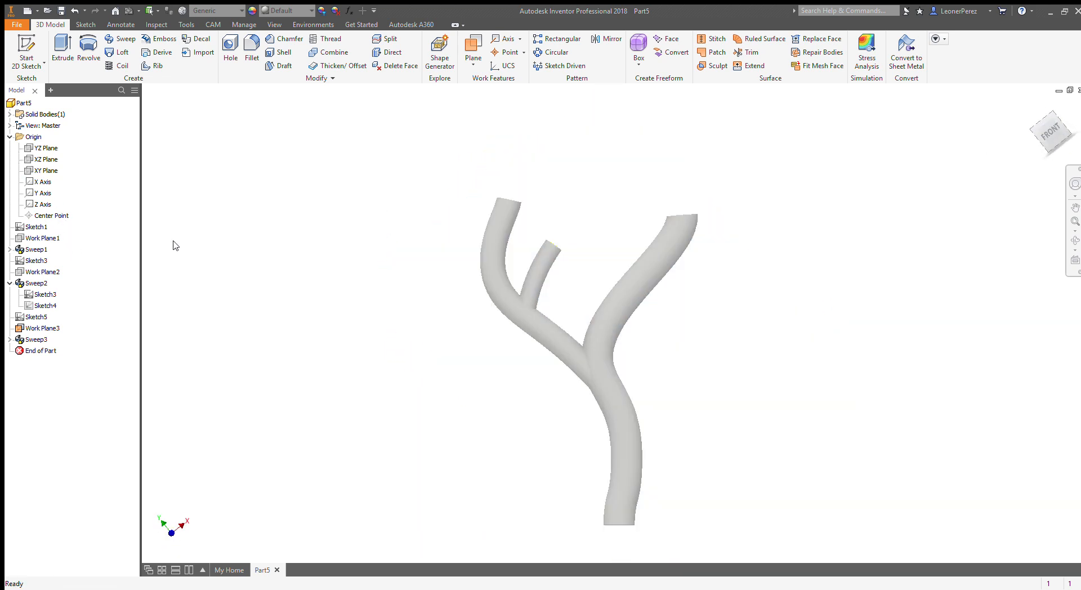
mouse_move(1054, 143)
left_mouse_down()
mouse_move(1059, 135)
mouse_move(1001, 139)
mouse_move(1037, 138)
left_mouse_up()
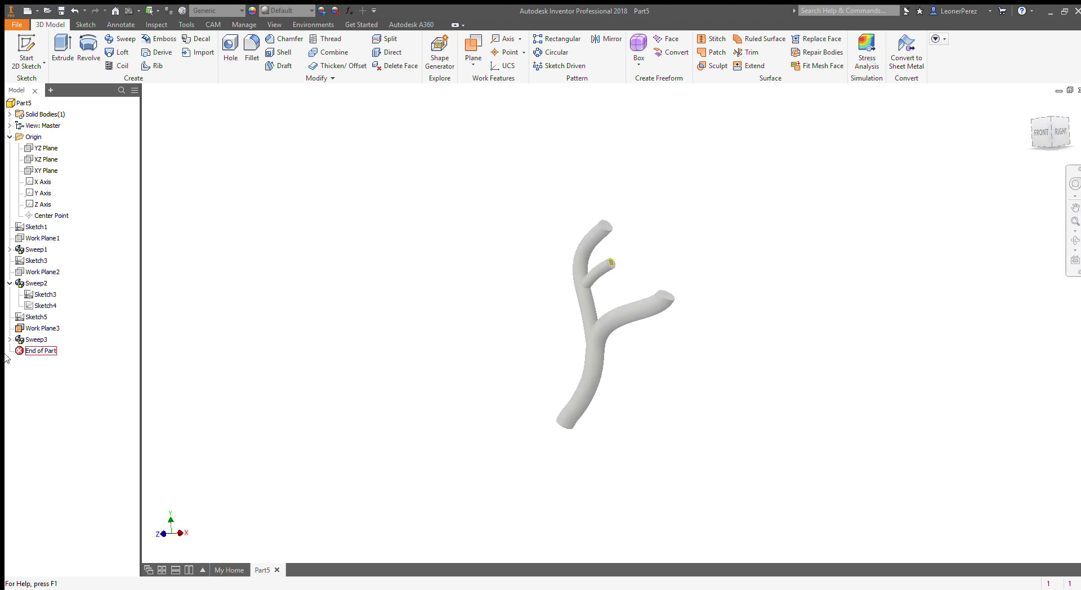
left_click(41, 328)
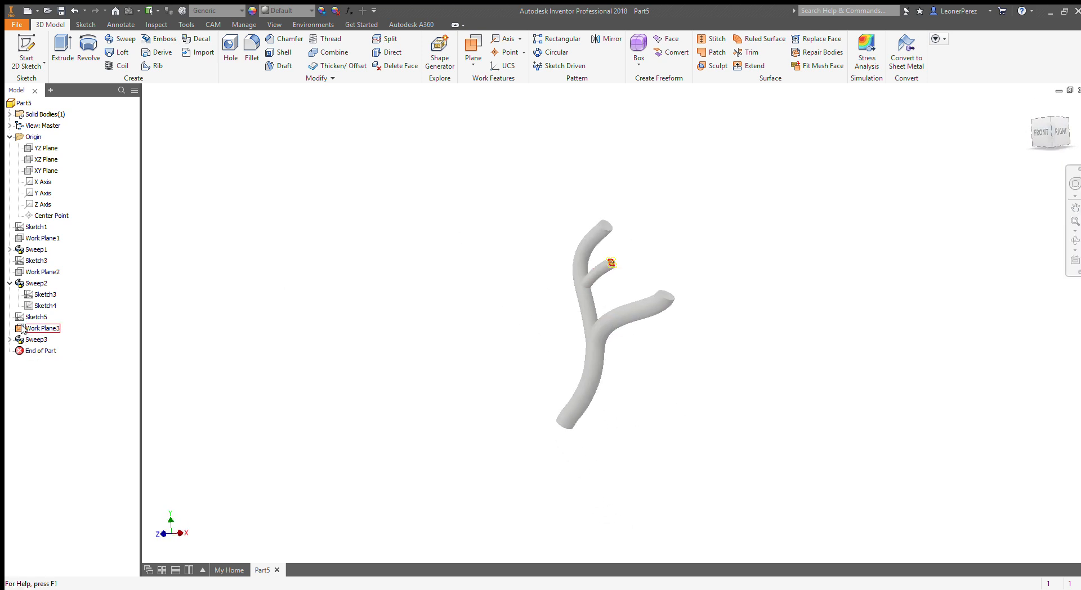
left_click(58, 430)
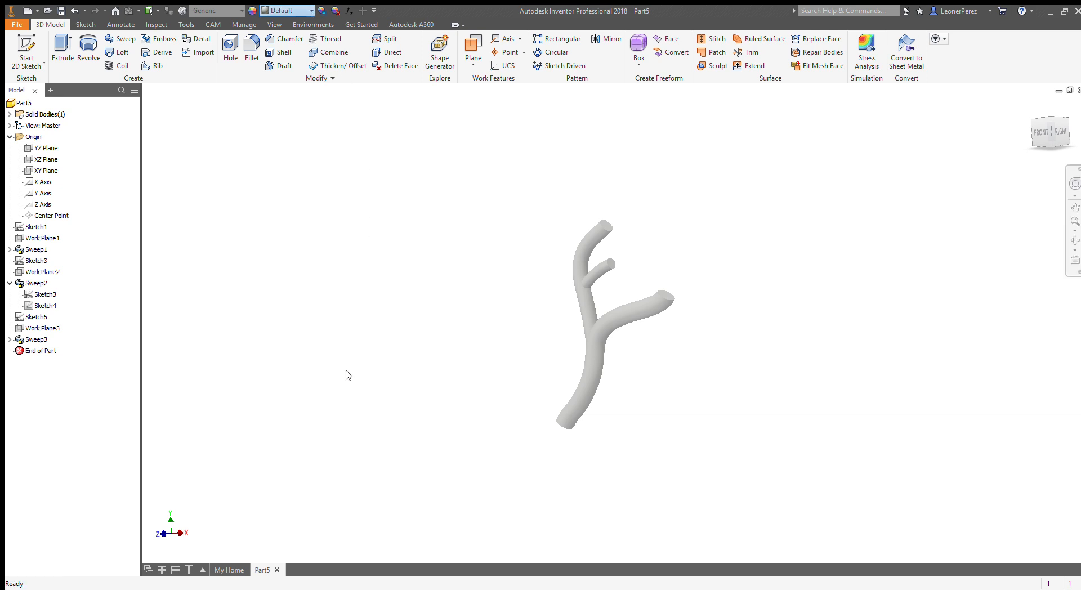
Apply the White Oak appearance to the whole part.
left_click(293, 284)
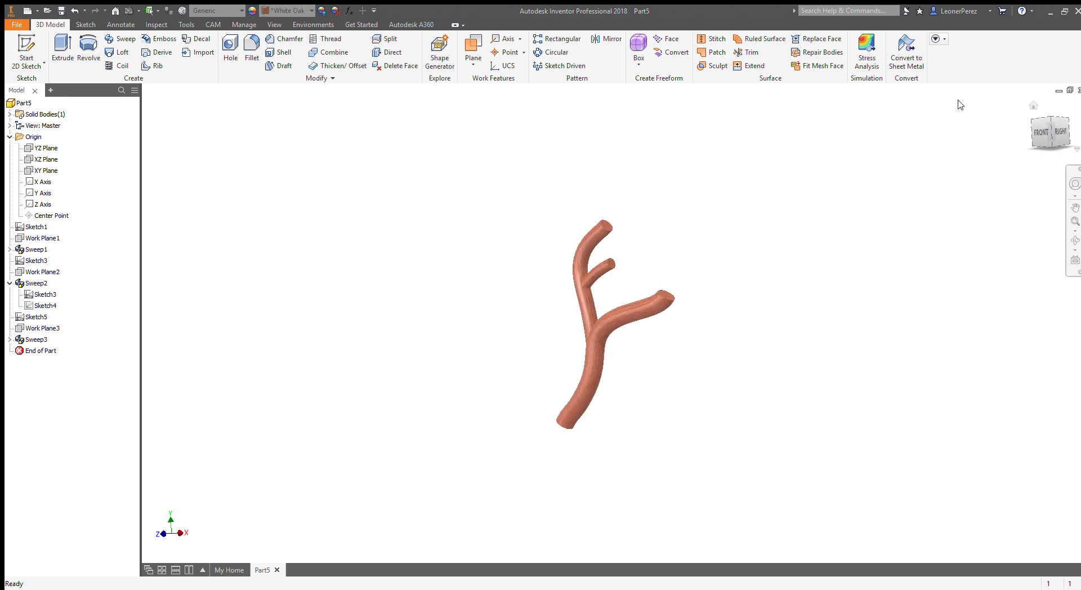
mouse_move(1053, 144)
left_mouse_down()
mouse_move(1025, 121)
mouse_move(1061, 138)
left_mouse_up()
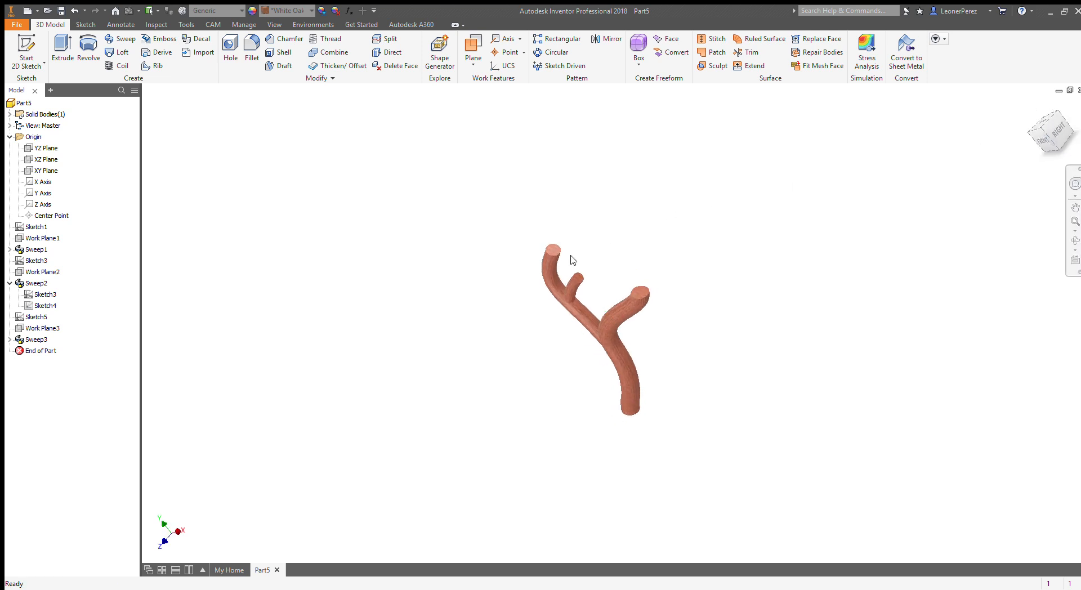
Fillet the circular end edges of the 2 in branch, the 1.5 in branch and the main bar's upper end.
scroll(569, 261, "down", 5)
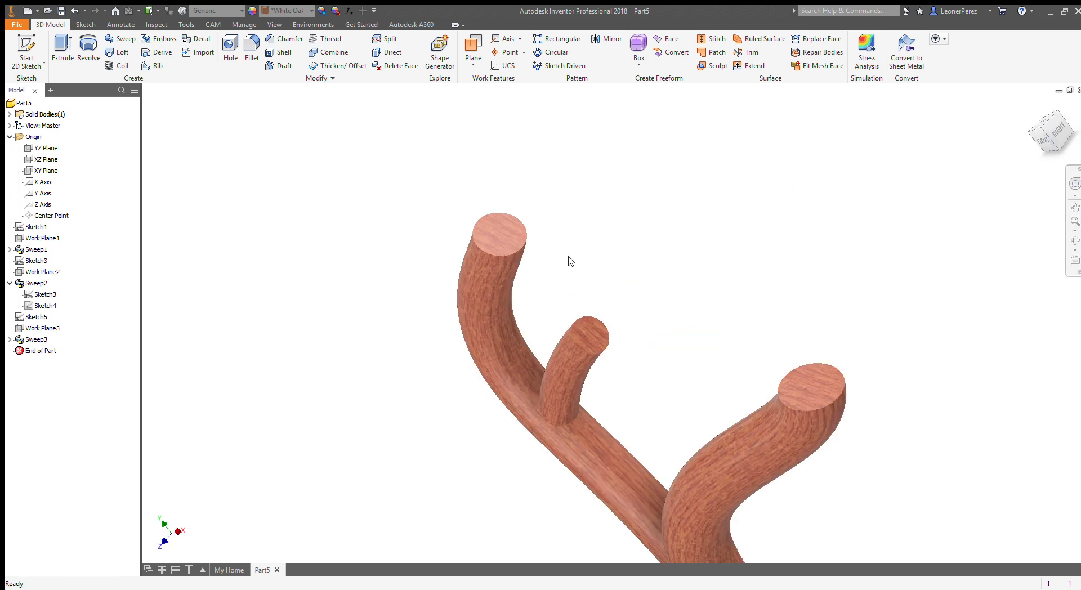
left_click(252, 50)
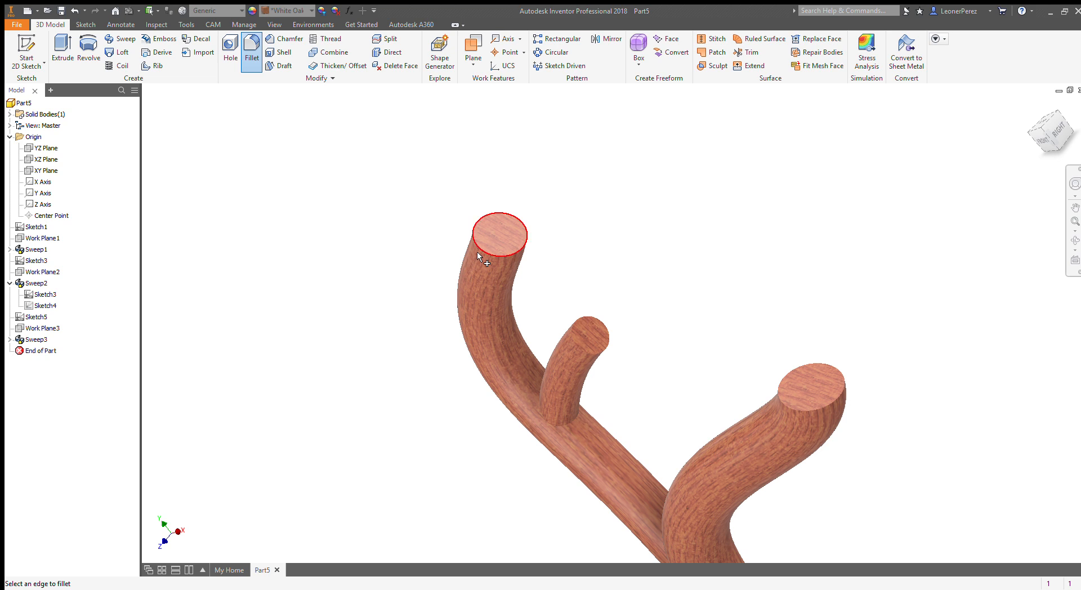
left_click(478, 251)
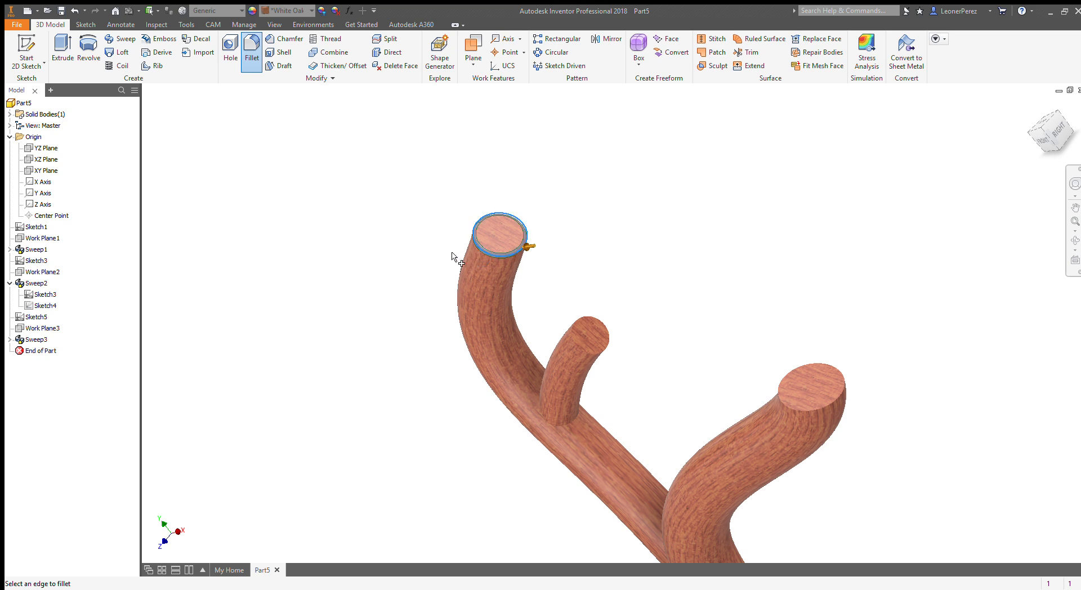
left_click(580, 349)
left_click(781, 401)
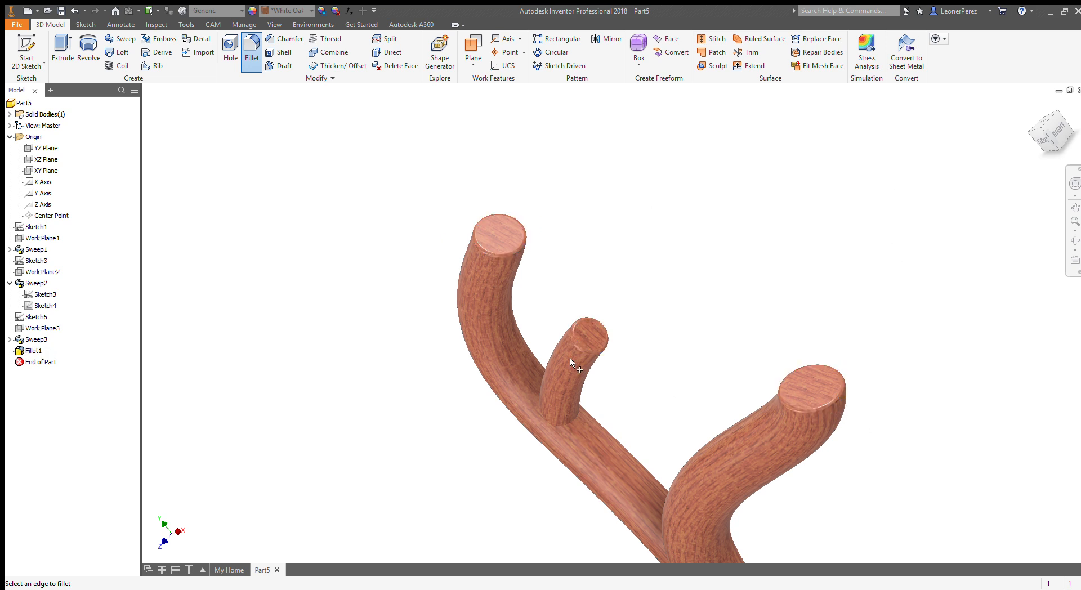
left_click(322, 250)
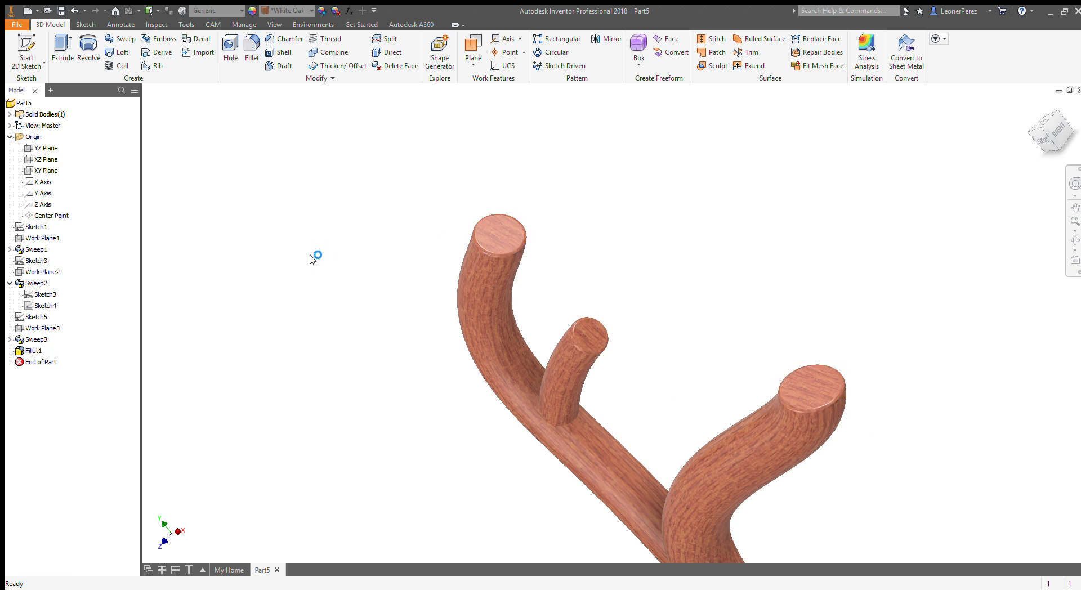
Delete the fillet feature from the ends of the branches and main bar.
left_click(19, 353)
key("Delete")
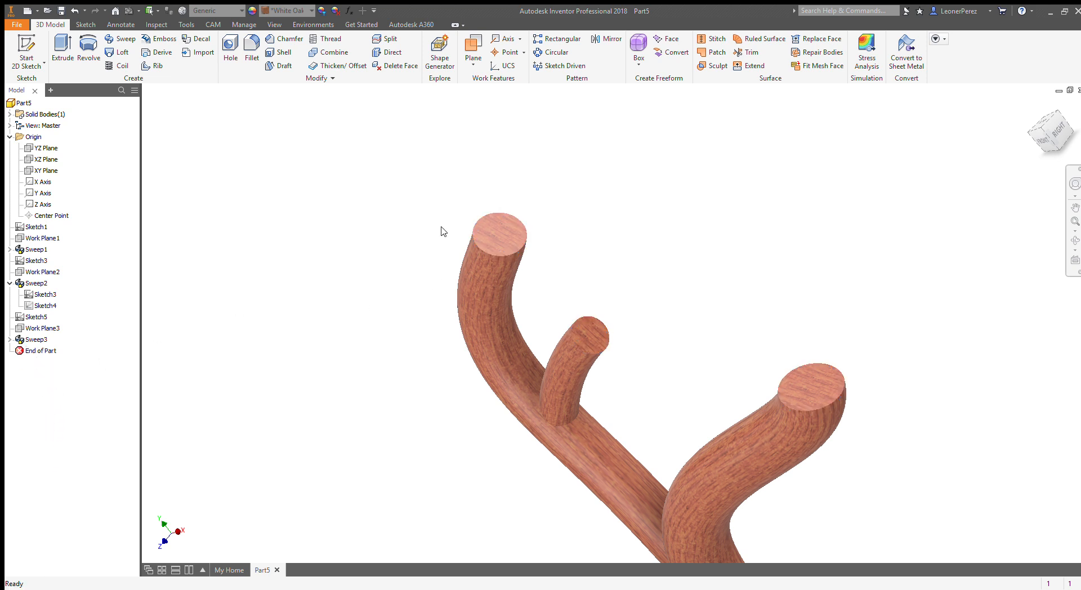
Try a different wood appearance on the 2 in branch's end face, and revert to White Oak on the whole part.
left_click(500, 234)
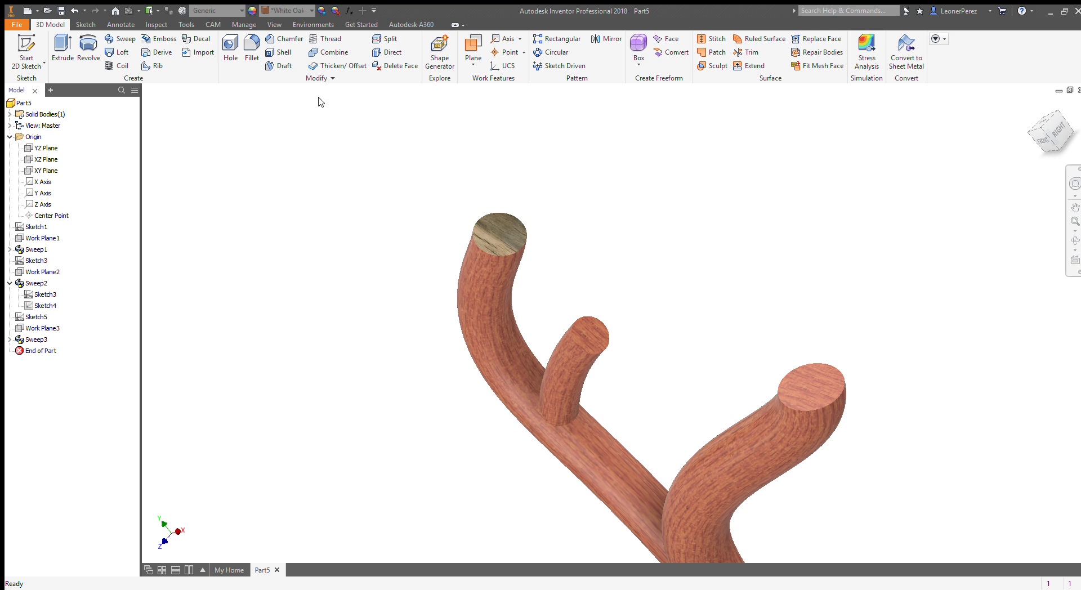
left_click(79, 15)
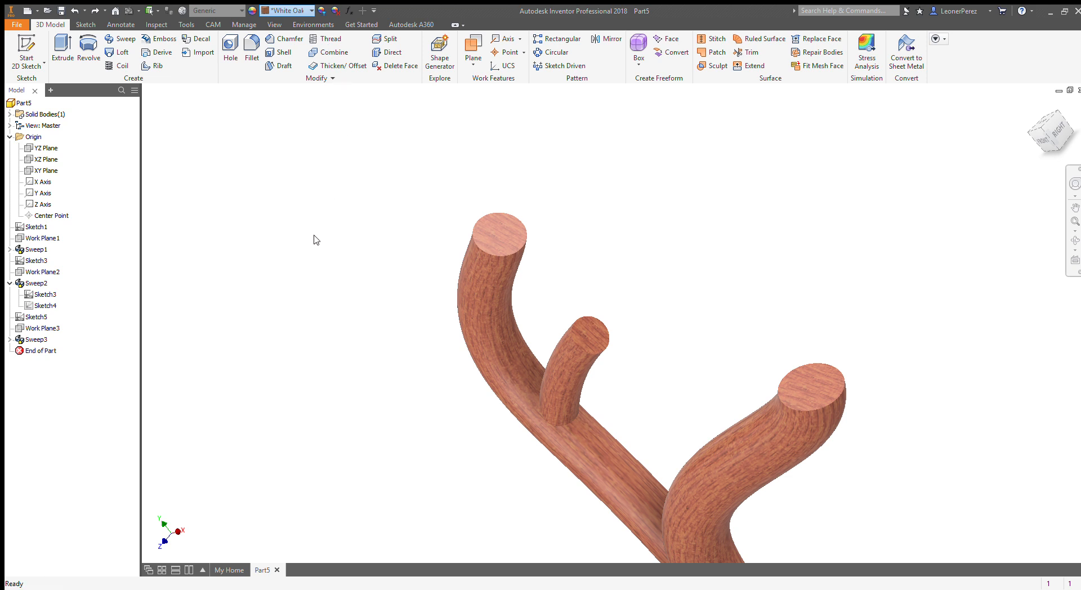
key("ctrl+z")
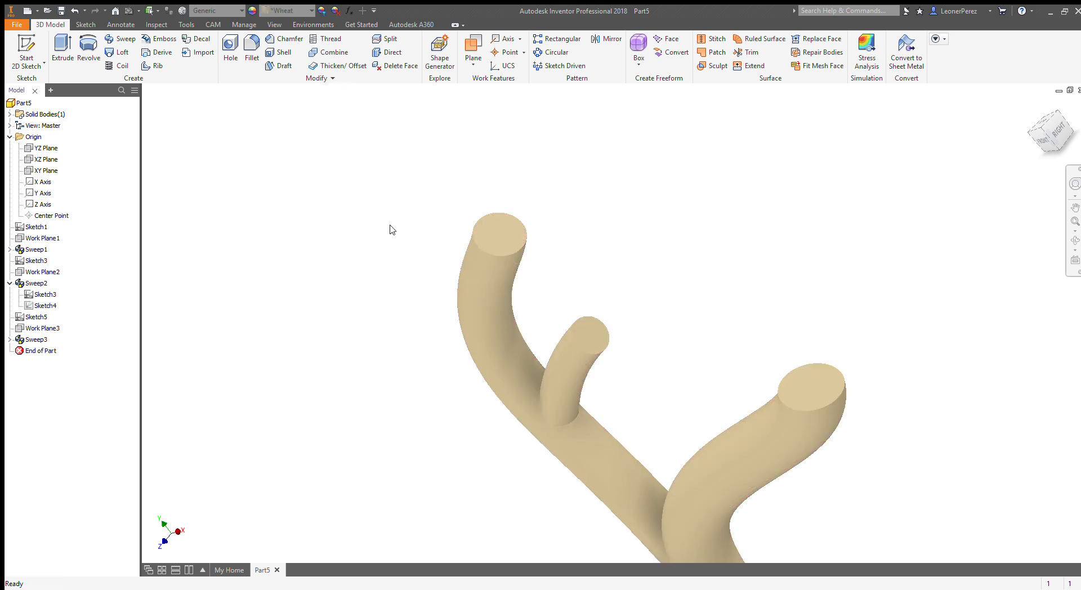
key("ctrl+y")
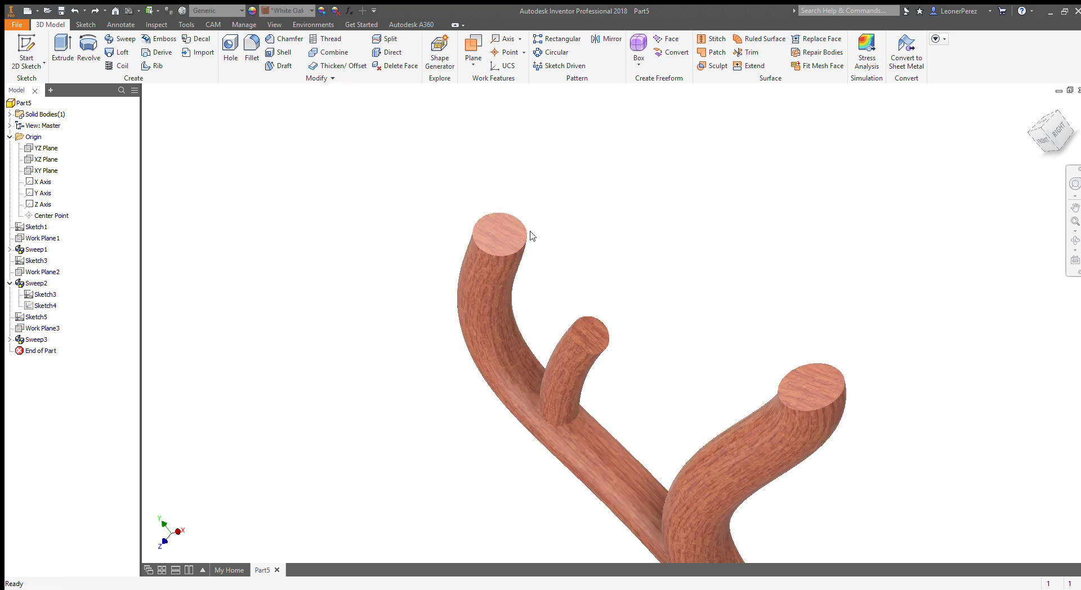
Apply the Wheat appearance to the end faces of the 2 in branch, the 1.5 in branch and the main bar's upper end.
left_click(512, 235)
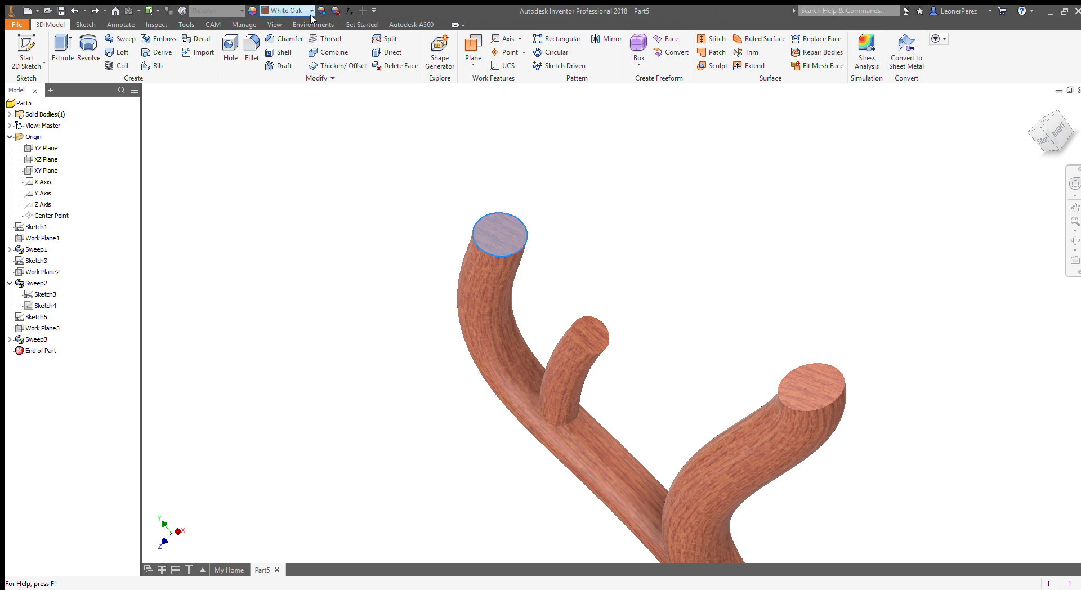
left_click(286, 263)
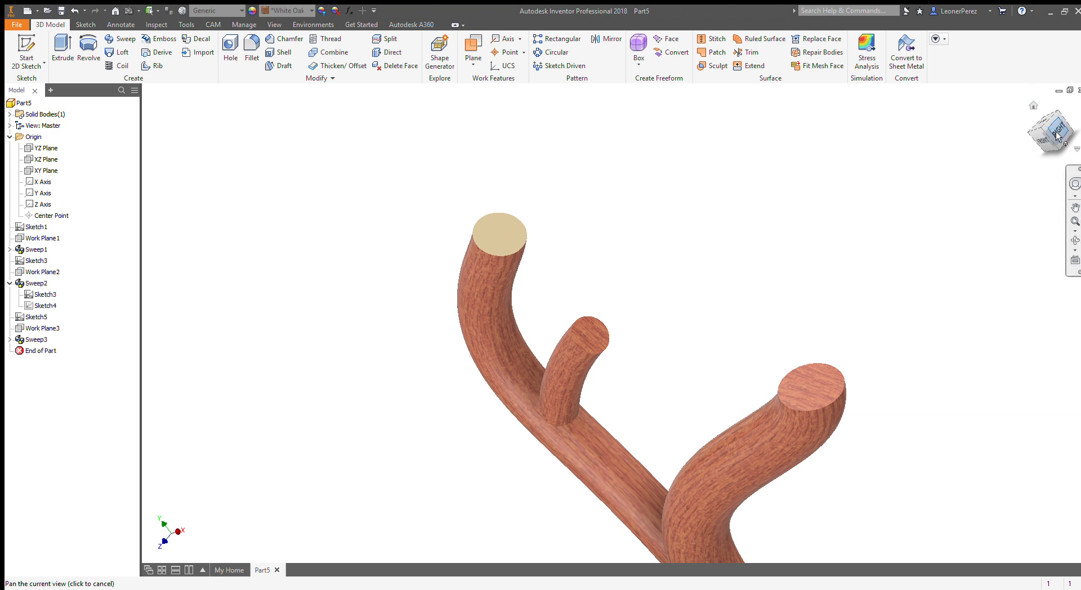
mouse_move(1058, 135)
left_mouse_down()
mouse_move(1059, 117)
mouse_move(1059, 129)
left_mouse_up()
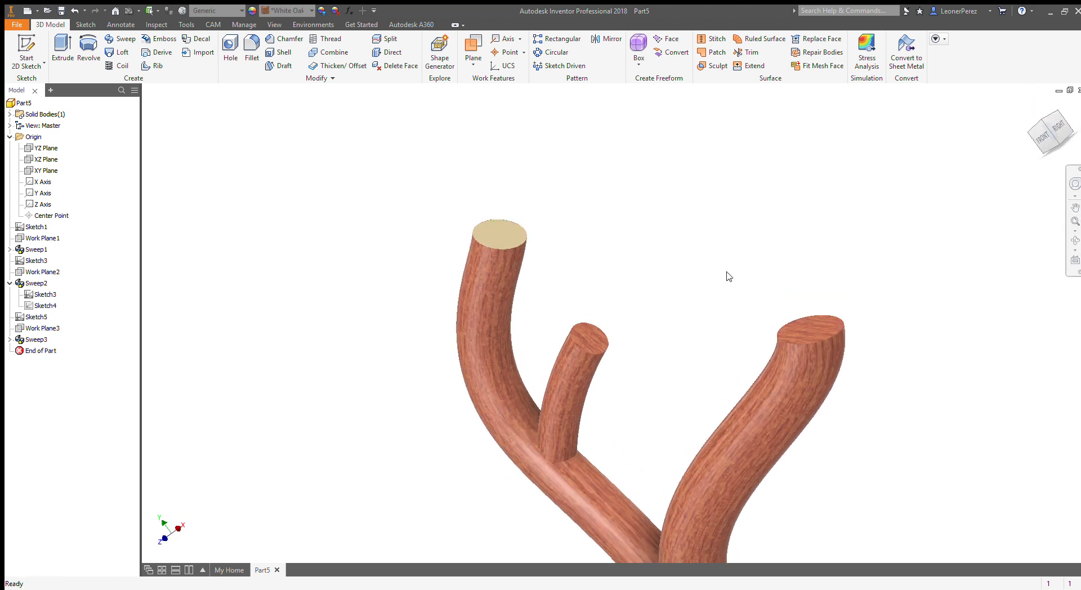
left_click(596, 336)
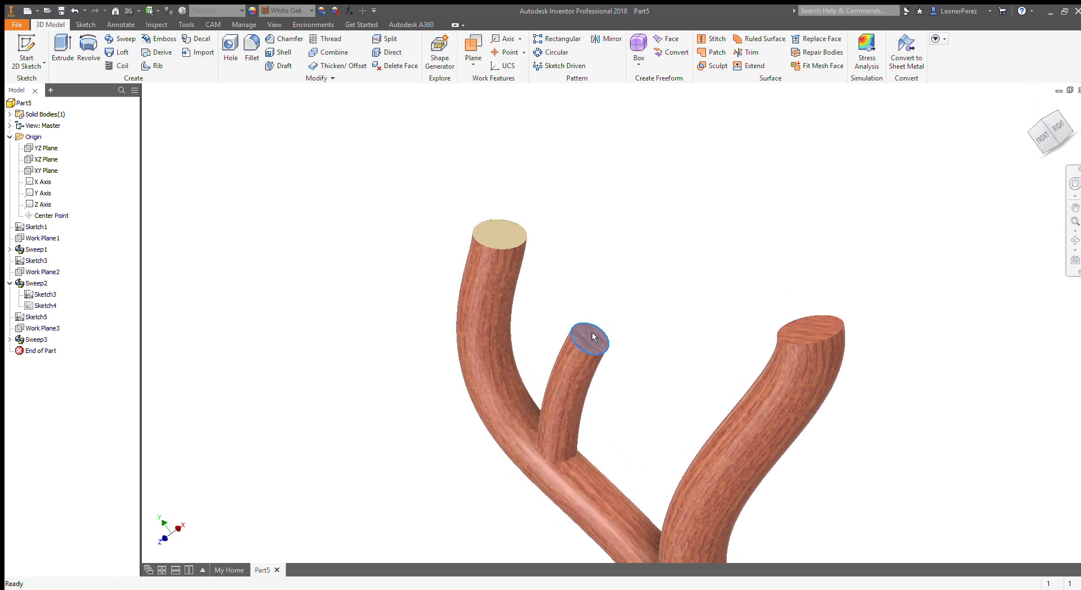
left_click(813, 330)
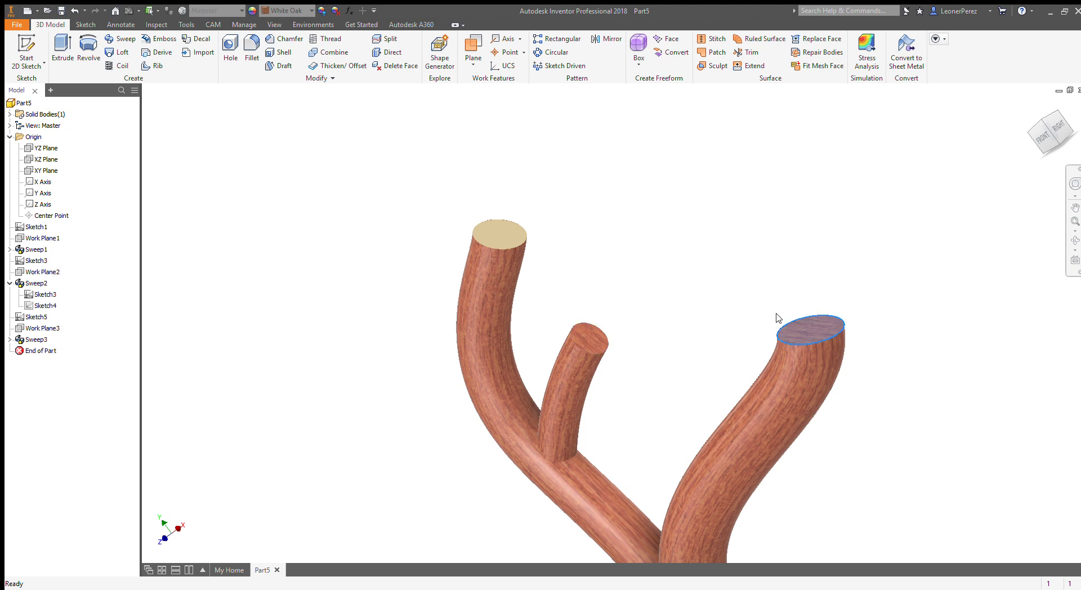
left_click(588, 340, "ctrl")
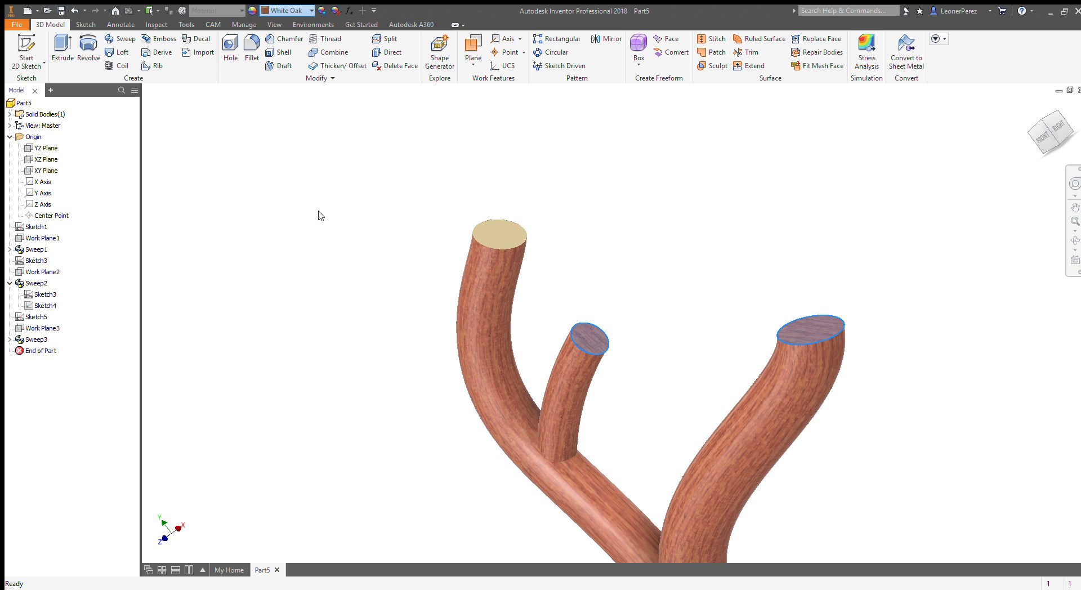
left_click(334, 250)
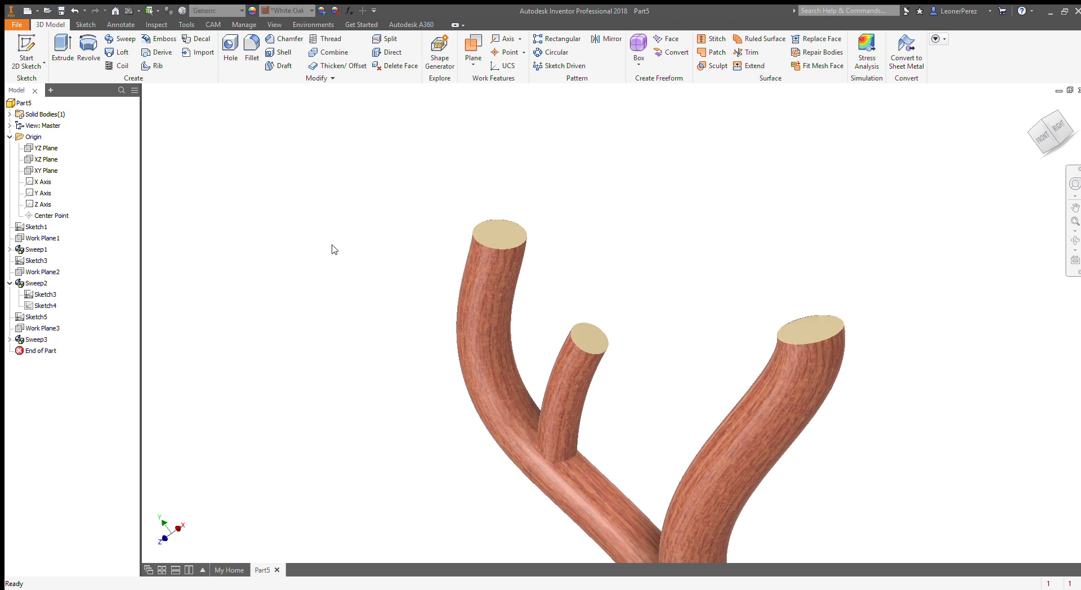
scroll(849, 172, "up", 3)
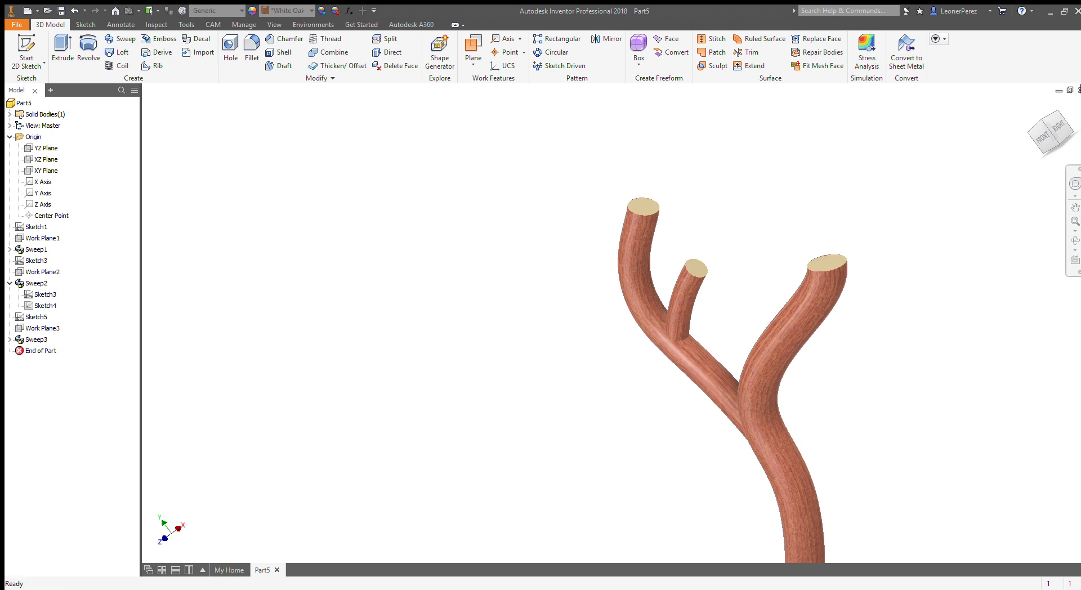
mouse_move(1059, 145)
left_mouse_down()
mouse_move(1051, 127)
mouse_move(938, 164)
left_mouse_up()
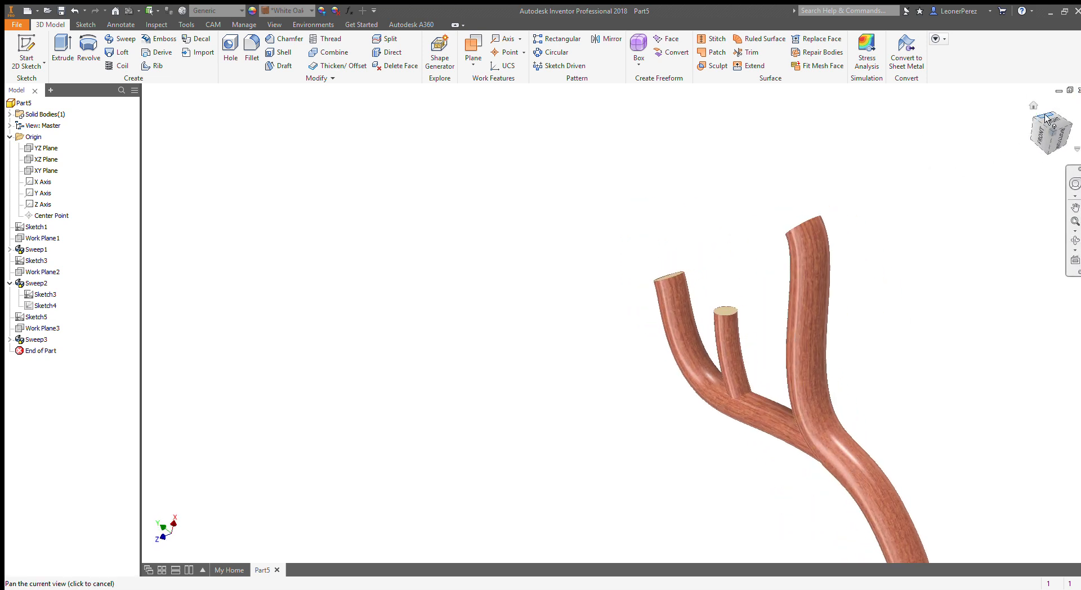